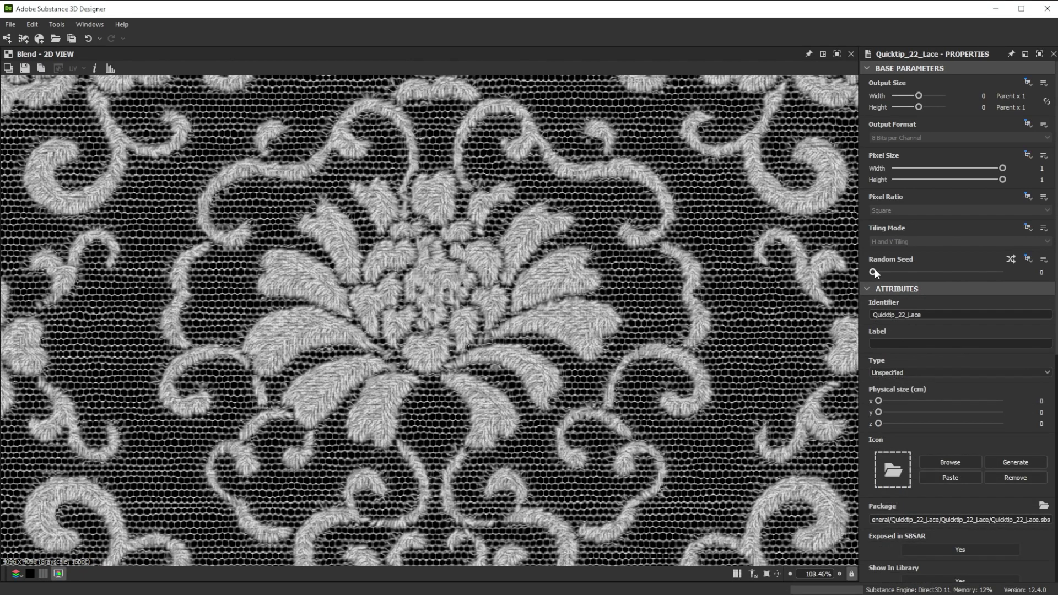
pyautogui.moveTo(875, 269); pyautogui.dragTo(928, 269)
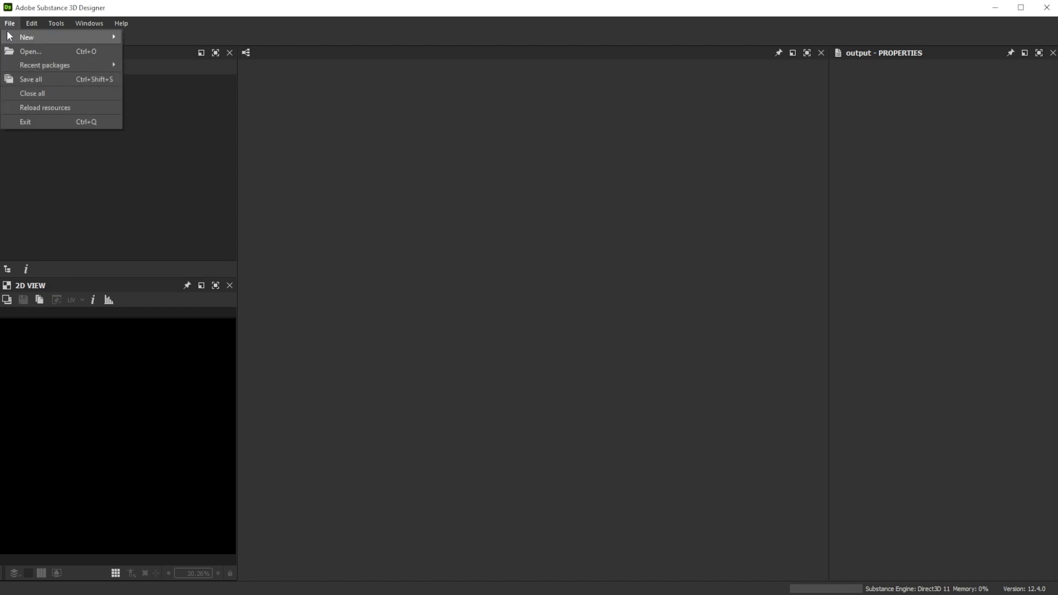
# - Create a new Substance graph from the Metallic Roughness template in a new package and close the 3D view
pyautogui.moveTo(8, 36)
pyautogui.click(159, 36)
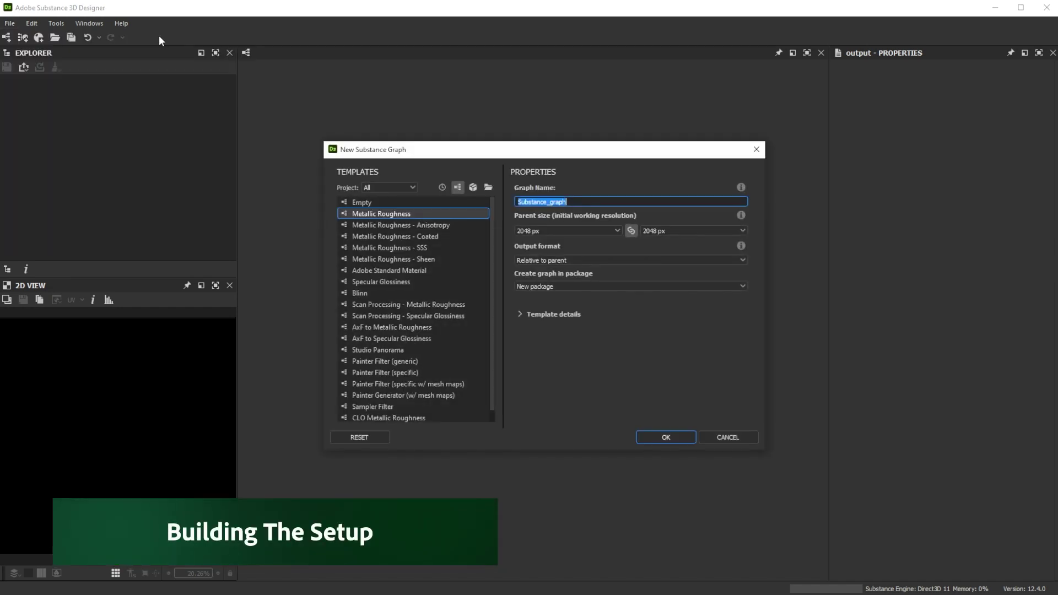
pyautogui.click(673, 441)
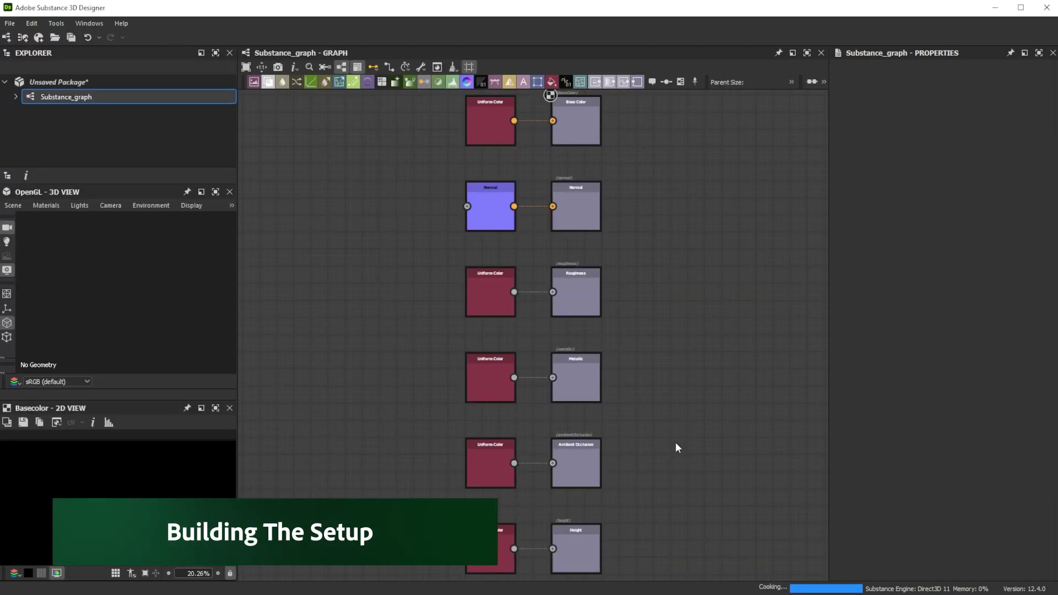
pyautogui.click(230, 192)
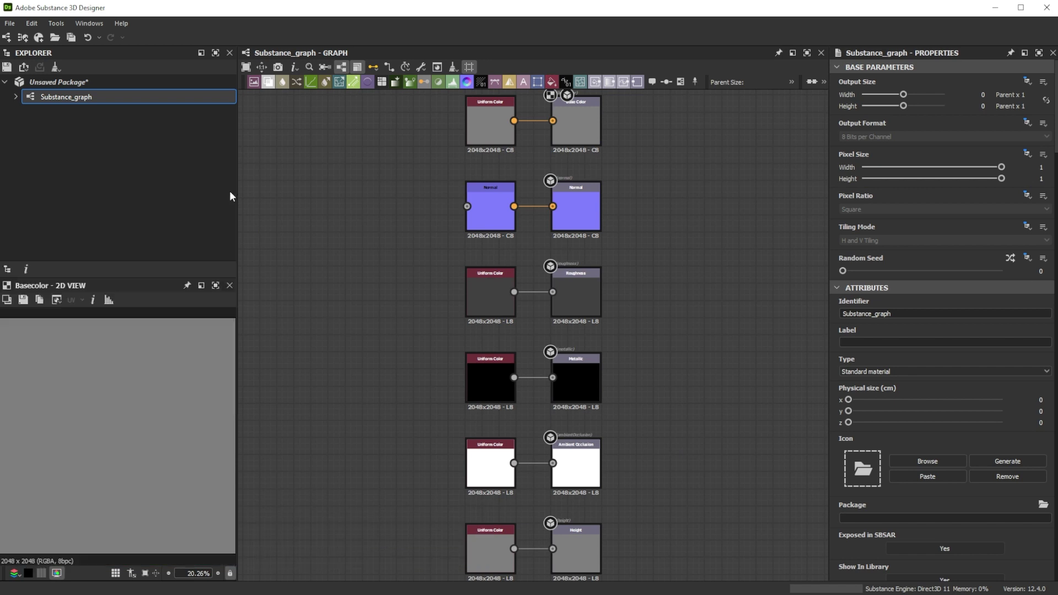
# - Set the Uniform Color node feeding Base Color to a pale off-white with hue 62, saturation 16 and value 255
pyautogui.click(487, 130)
pyautogui.click(864, 349)
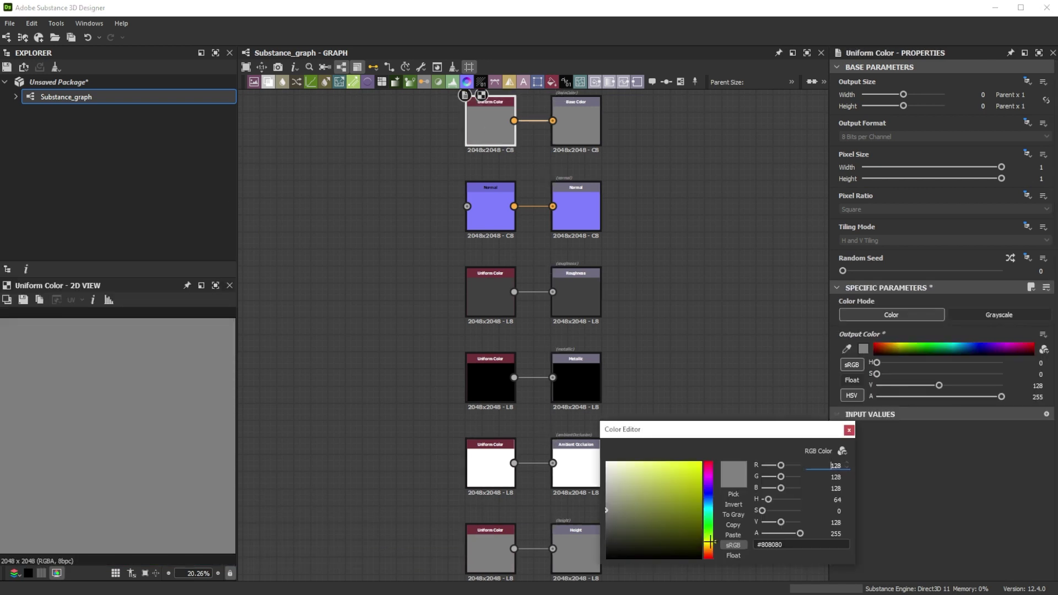
pyautogui.click(617, 466)
pyautogui.click(850, 430)
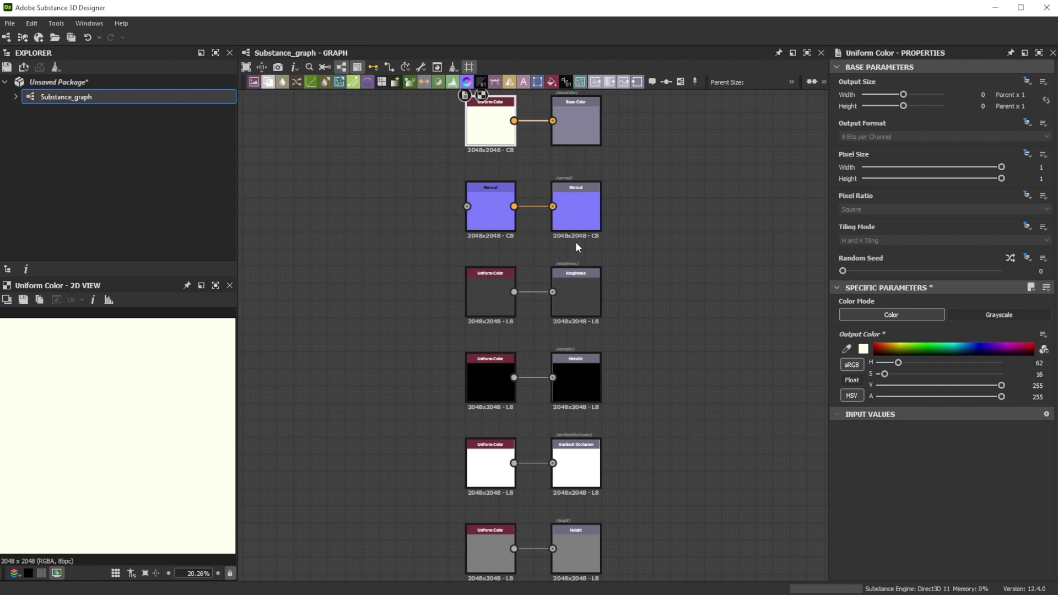
# - Set the Normal node's intensity to 5 and the roughness Uniform Color's grayscale value to 175
pyautogui.click(486, 214)
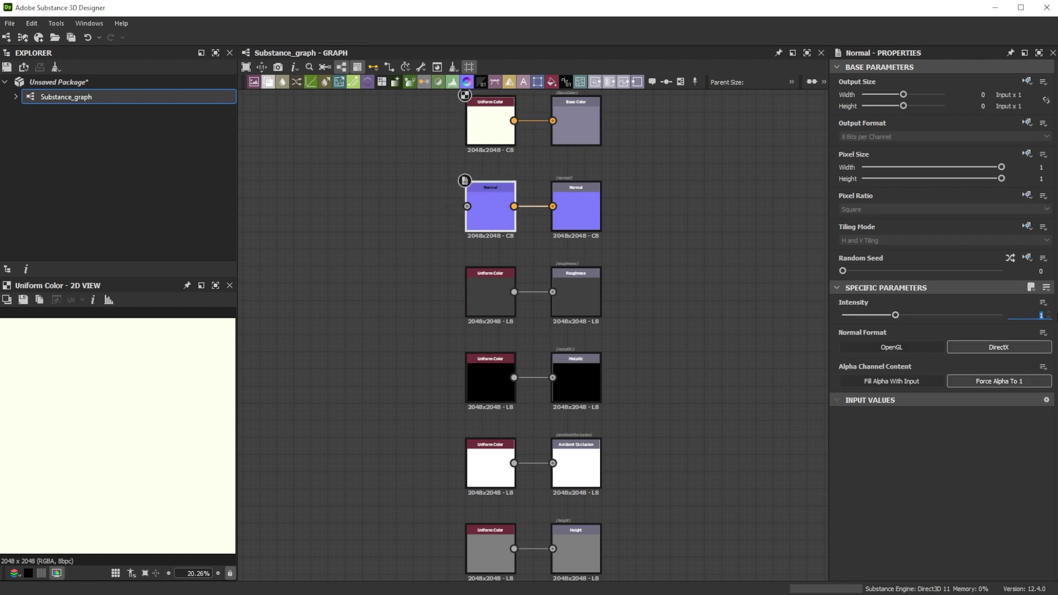
pyautogui.click(508, 300)
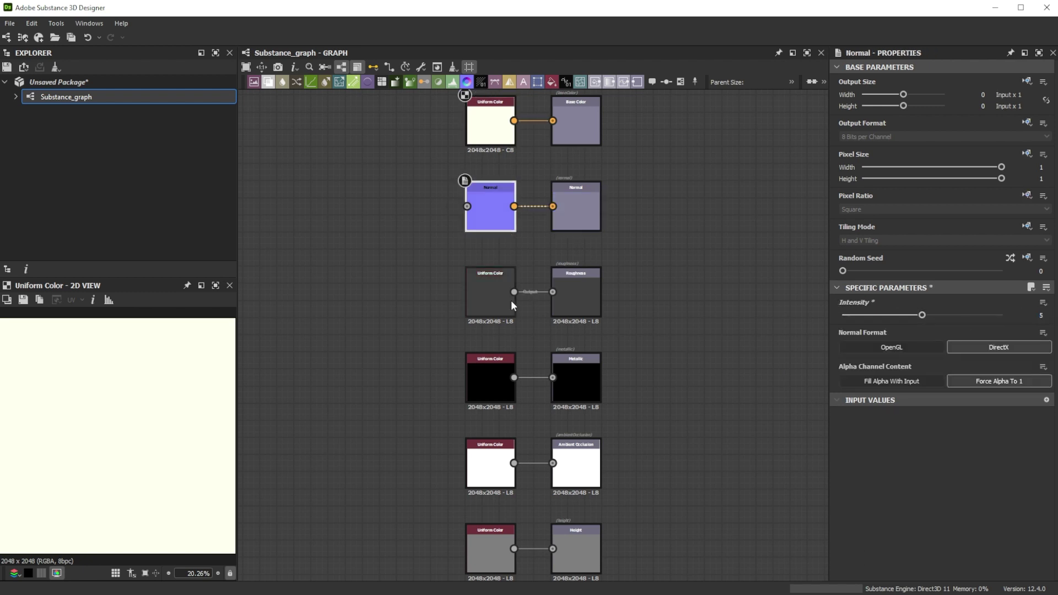
pyautogui.doubleClick(1056, 368)
pyautogui.write('175')
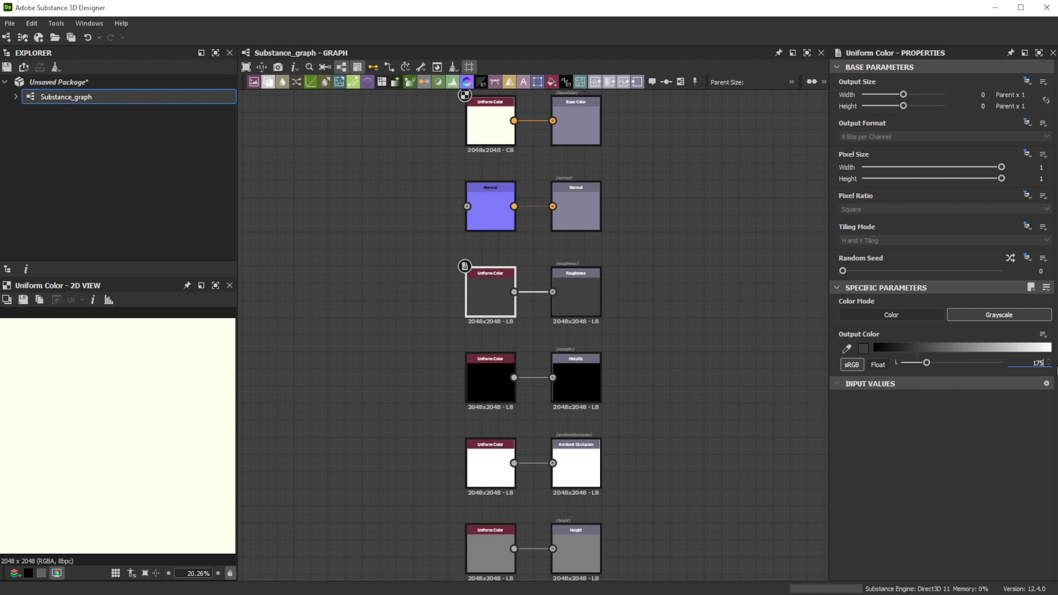
pyautogui.press('Return')
# - Replace the Uniform Color feeding Ambient Occlusion with an Ambient Occlusion (RTAO) node and set its height scale to 0.005
pyautogui.click(491, 463)
pyautogui.press('Delete')
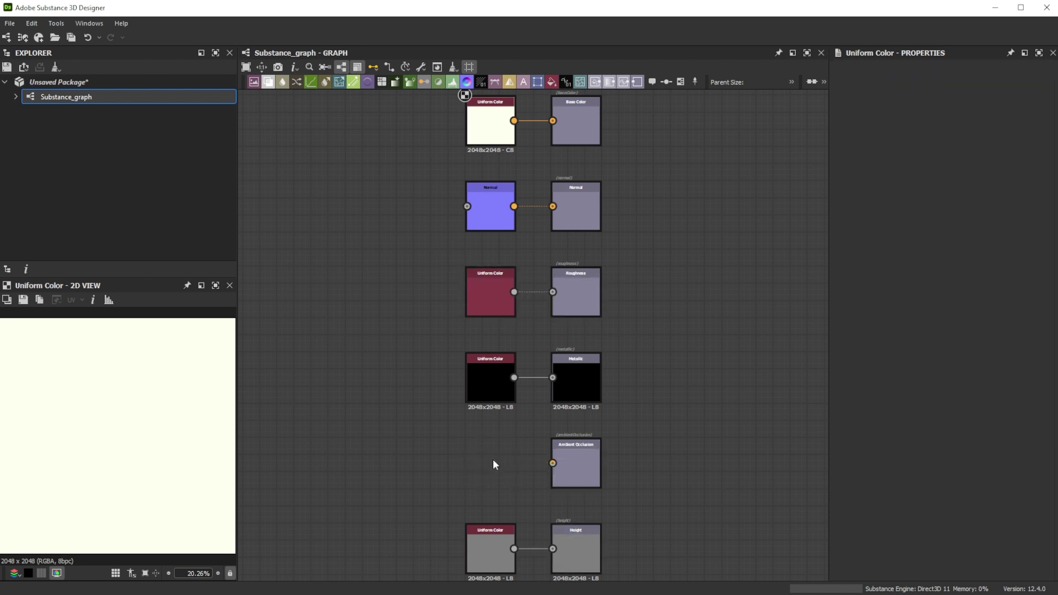
pyautogui.press('space')
pyautogui.write('rta')
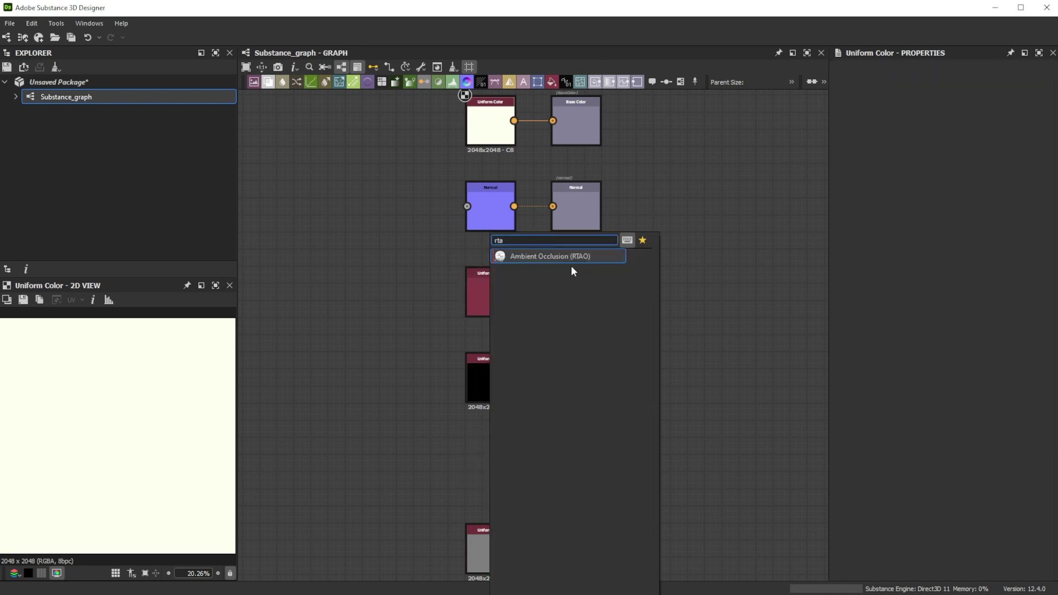
pyautogui.click(551, 256)
pyautogui.click(491, 463)
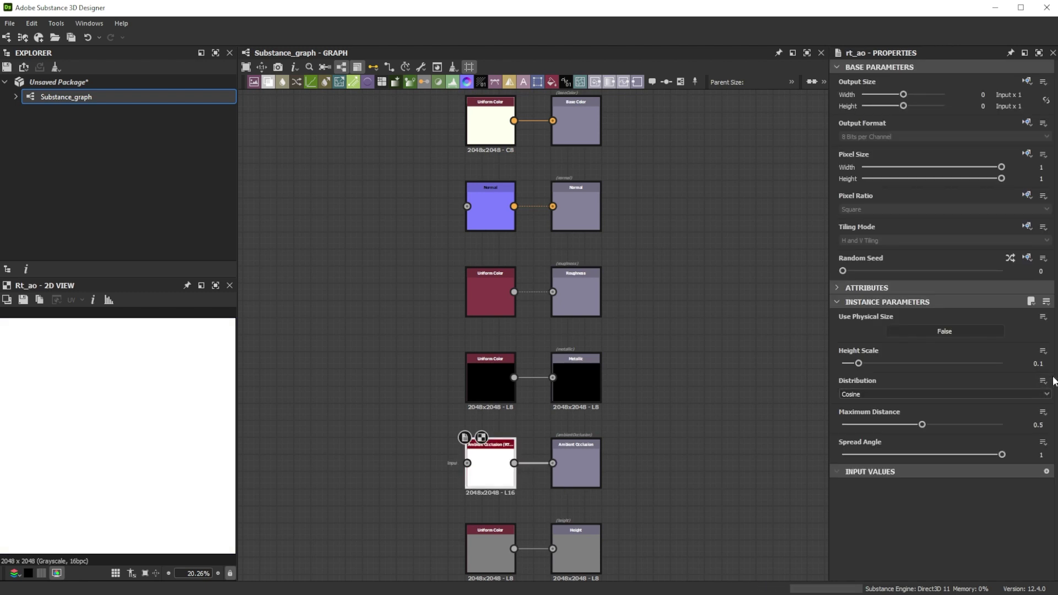
pyautogui.doubleClick(1039, 364)
pyautogui.press('BackSpace')
pyautogui.write('.005')
# - Add an Output node below the Height output and configure it as the opacity output
pyautogui.moveTo(596, 496); pyautogui.dragTo(579, 326, button='middle')
pyautogui.press('space')
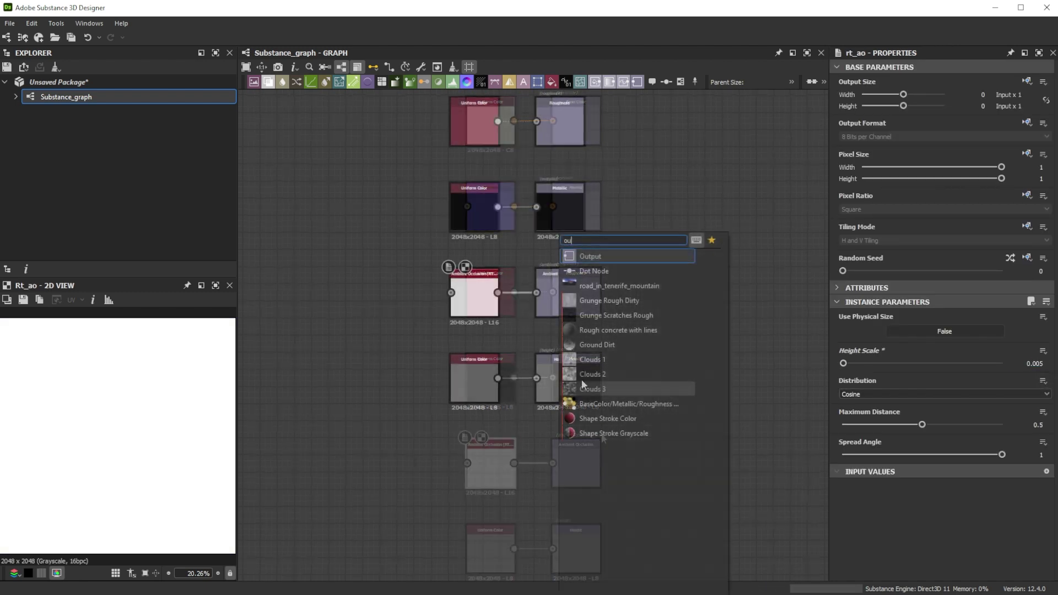
pyautogui.click(581, 379)
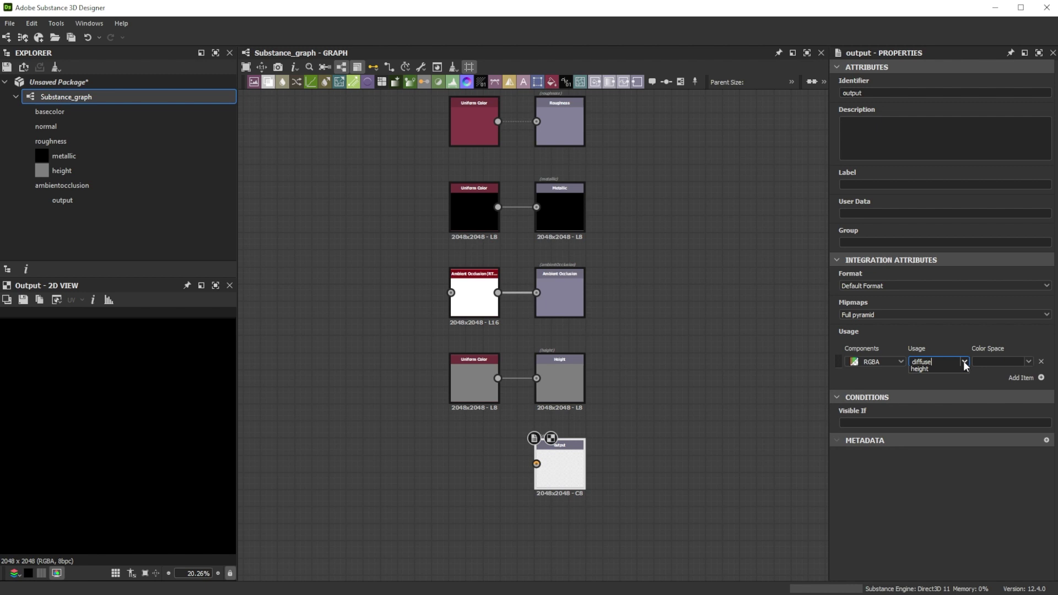
pyautogui.click(963, 361)
pyautogui.click(944, 377)
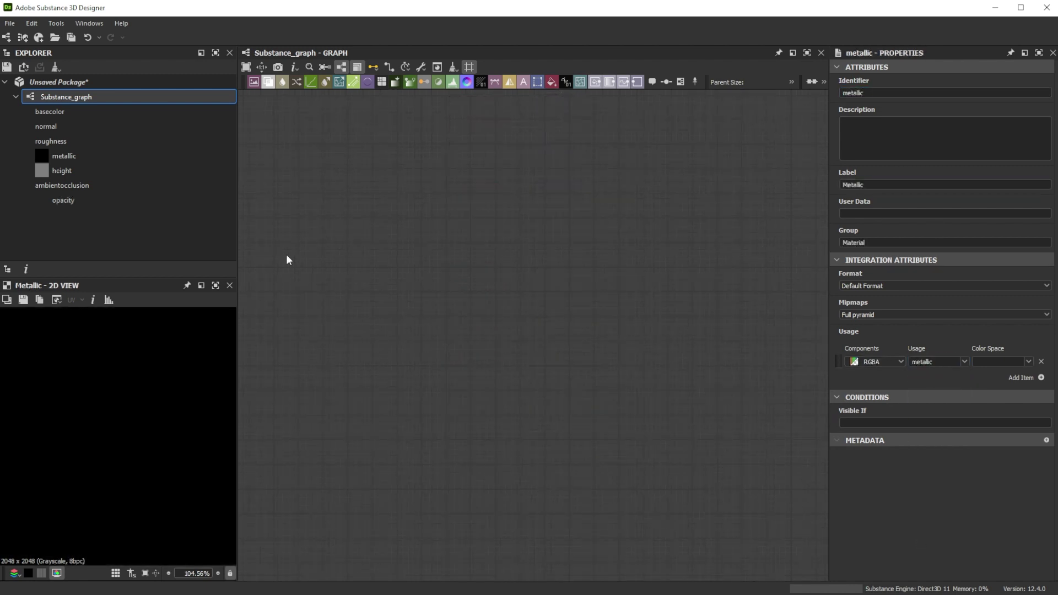
# - Add an Alveolus node with tiling 100, gradient filled cells set to True and interstice width 0.6
pyautogui.press('space')
pyautogui.scroll(-10, 288, 258)
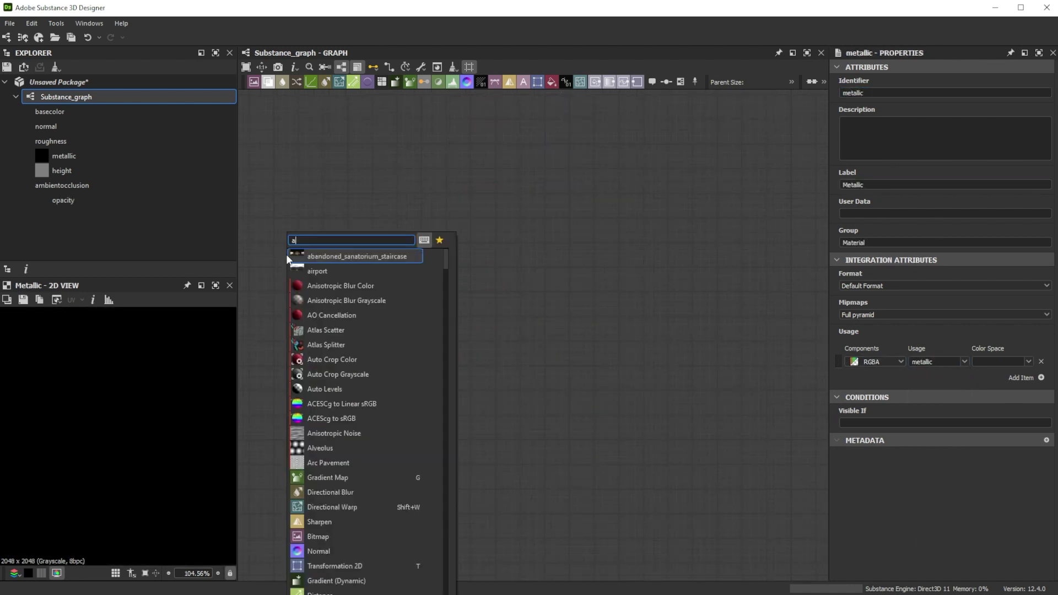
pyautogui.press('Escape')
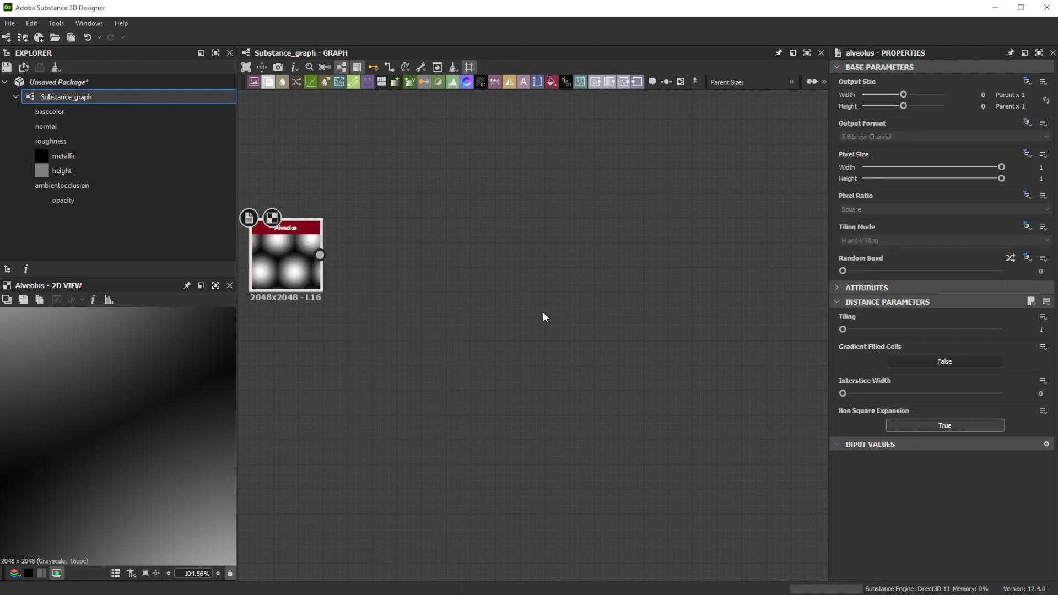
pyautogui.doubleClick(1041, 329)
pyautogui.press('Return')
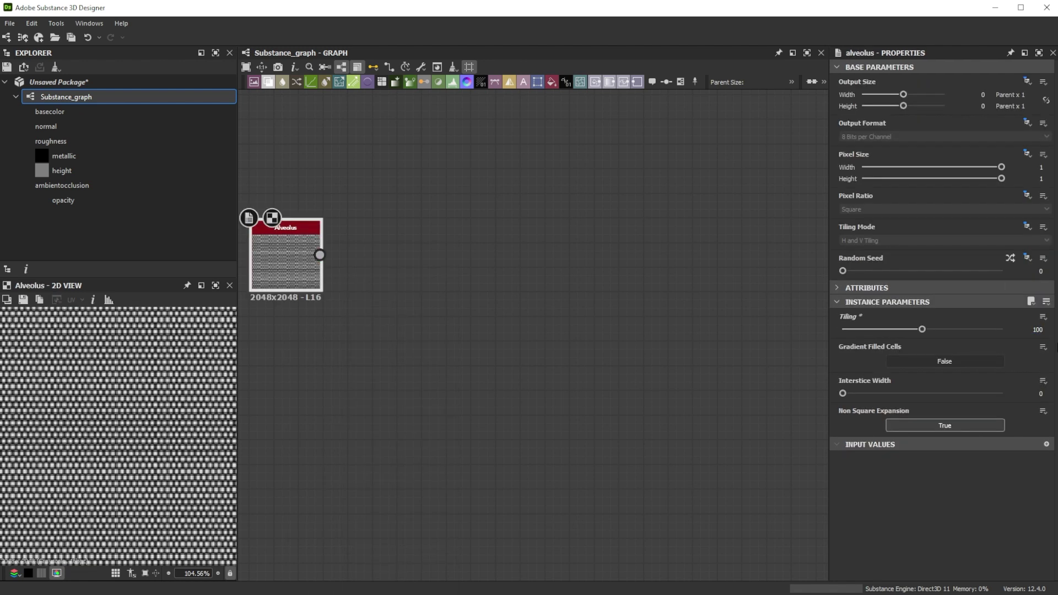
pyautogui.click(991, 364)
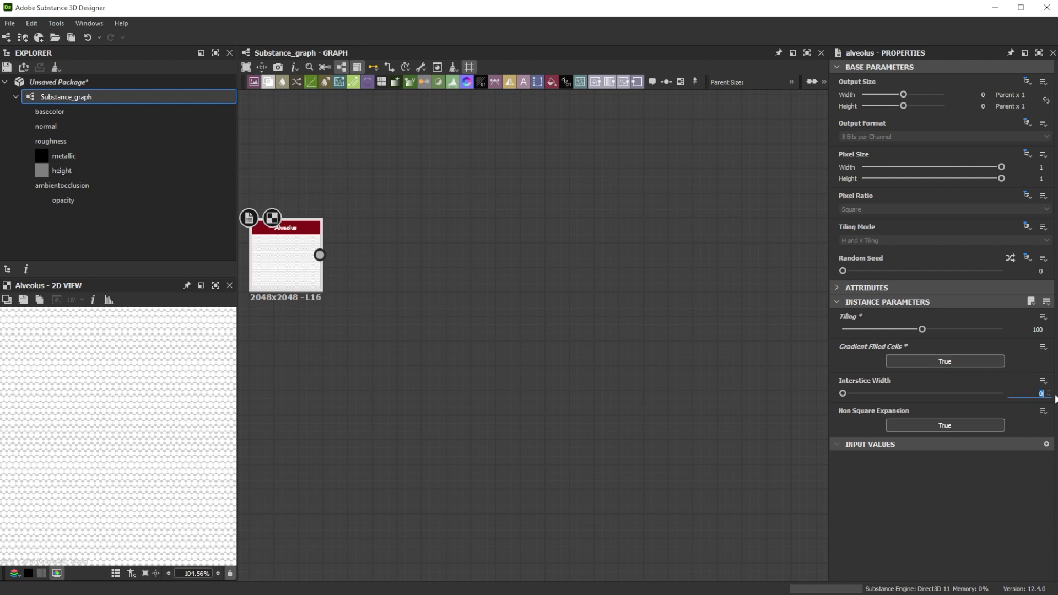
pyautogui.press('Return')
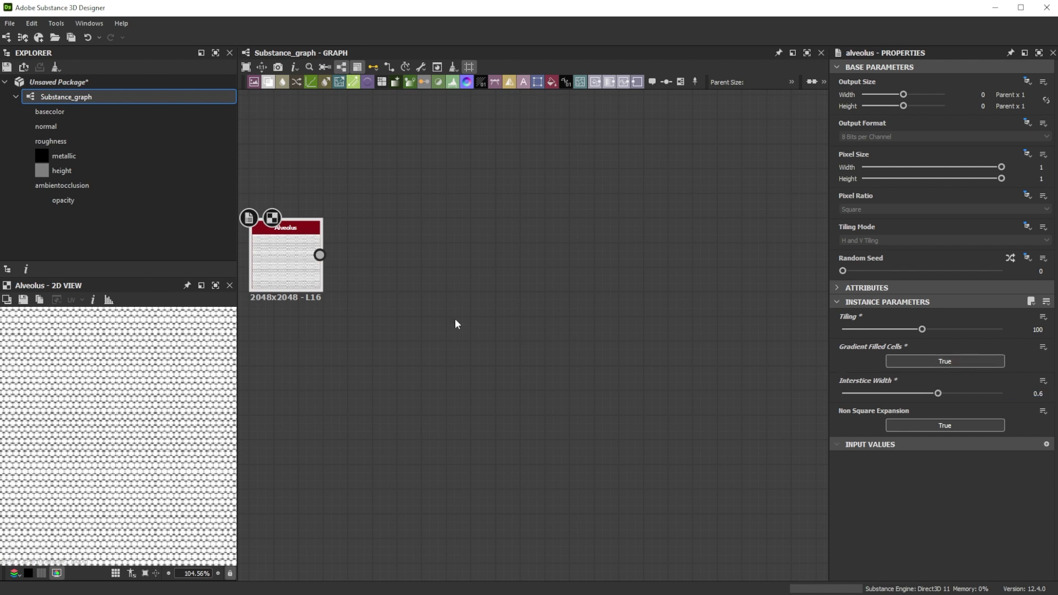
# - Add an Invert Grayscale node after the Alveolus node
pyautogui.click(294, 260)
pyautogui.press('space')
pyautogui.write('inver')
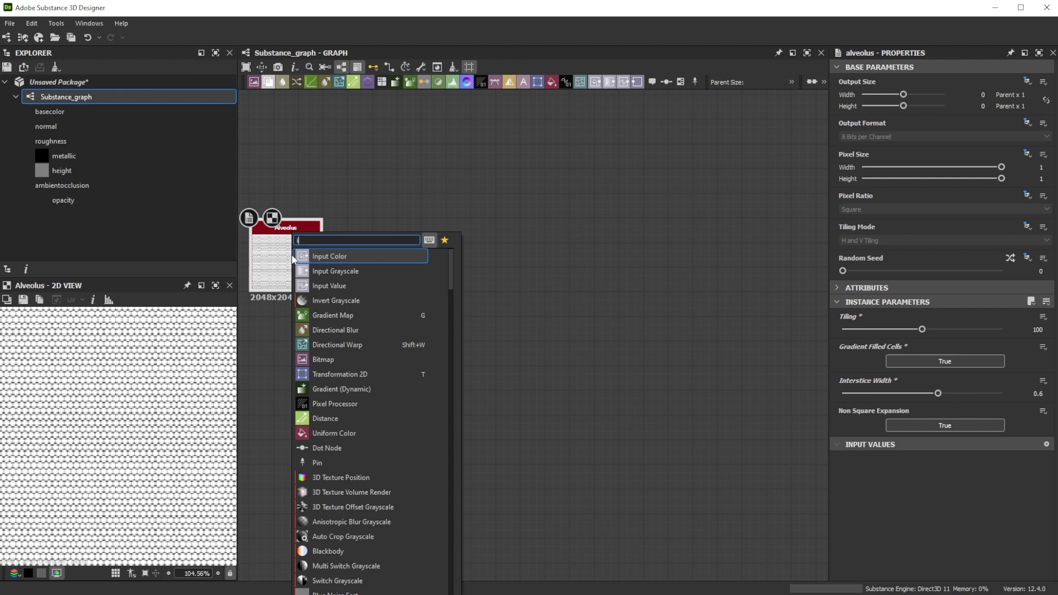
pyautogui.click(317, 259)
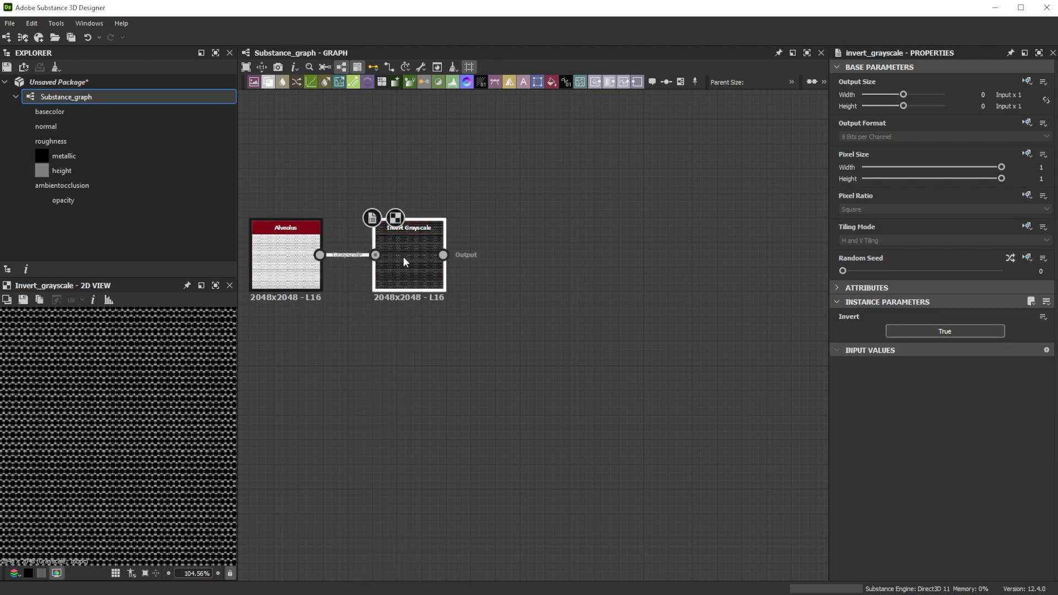
# - Add a Transformation 2D node after Invert Grayscale and apply the /2 stretch to halve the pattern's size
pyautogui.press('space')
pyautogui.write('trans')
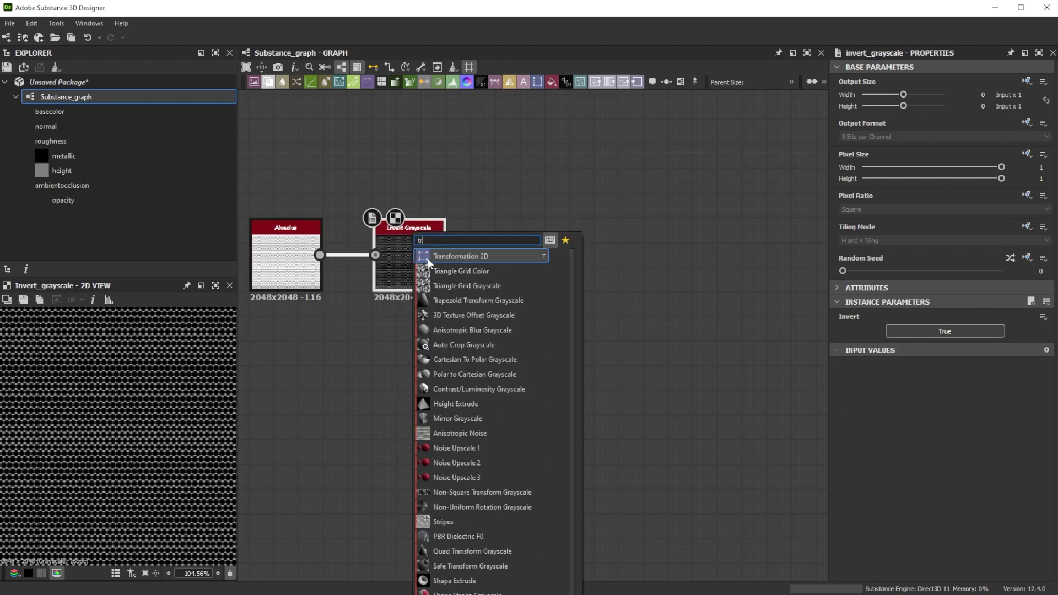
pyautogui.press('Return')
pyautogui.click(1034, 417)
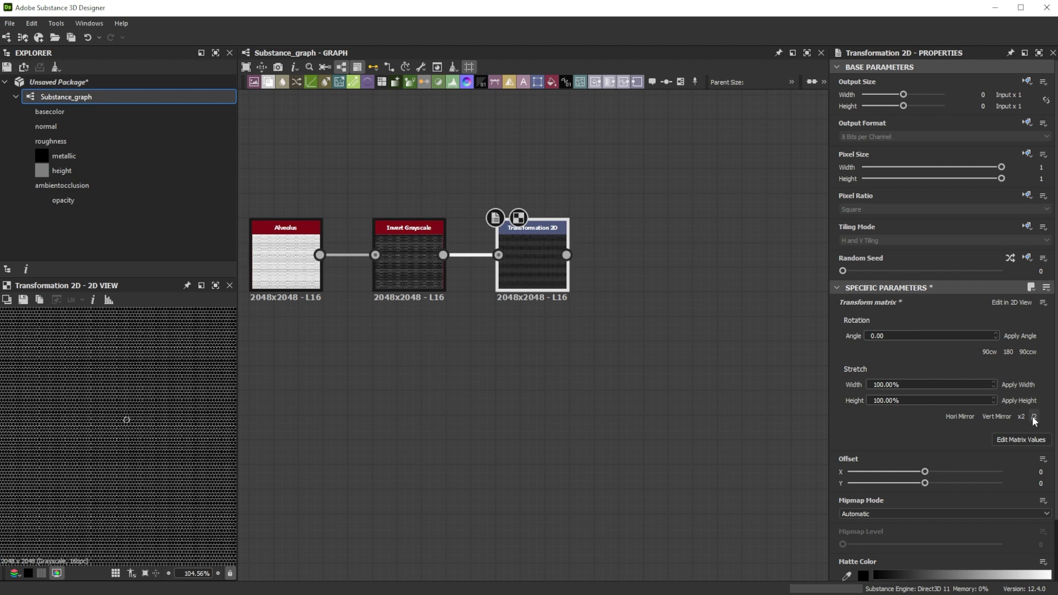
# - Add a Warp node after Transformation 2D and connect a new, finer-scaled Perlin Noise node to its second input
pyautogui.press('space')
pyautogui.write('war')
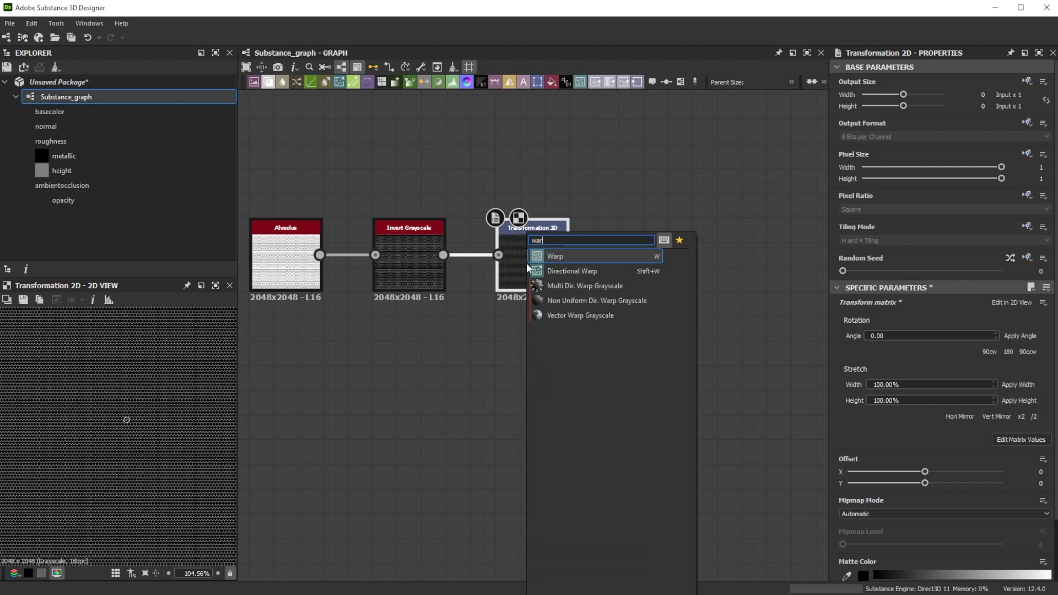
pyautogui.click(556, 256)
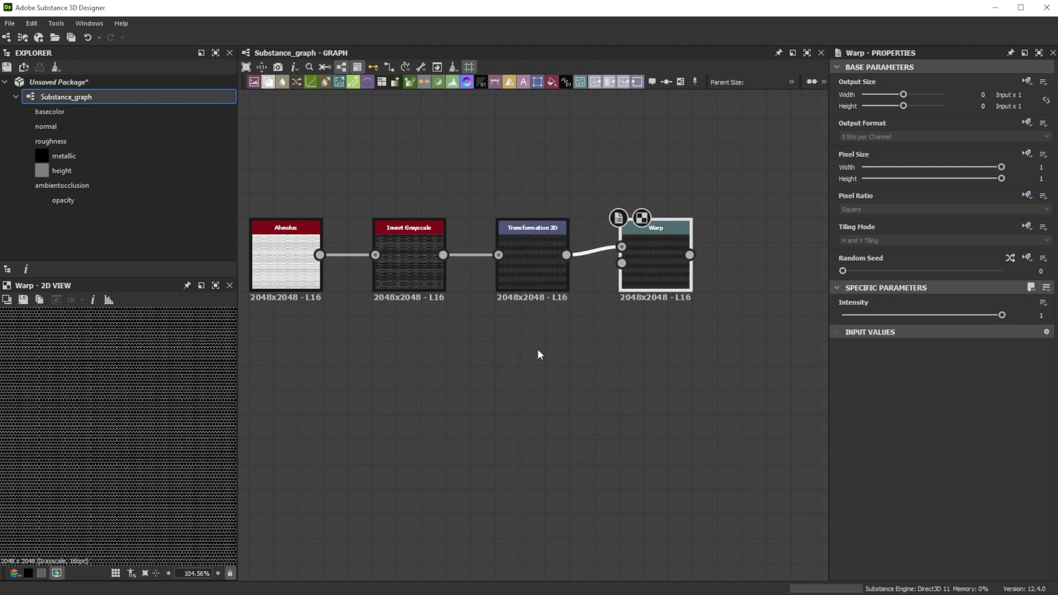
pyautogui.press('space')
pyautogui.write('perlin')
pyautogui.click(571, 257)
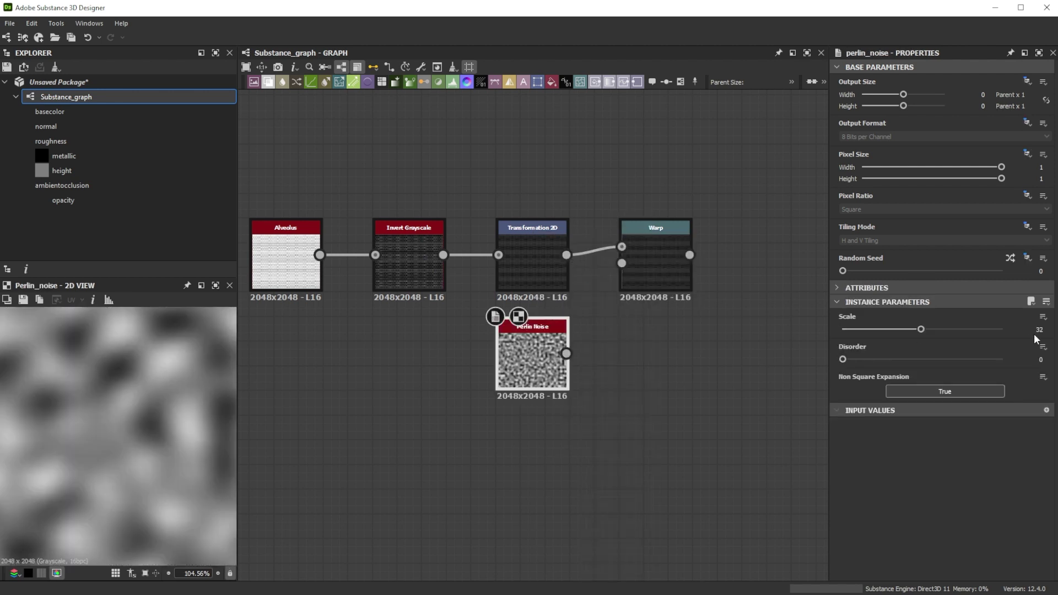
pyautogui.moveTo(567, 354); pyautogui.dragTo(623, 263)
# - Set the Warp node's intensity to 0.001
pyautogui.click(652, 267)
pyautogui.doubleClick(1041, 316)
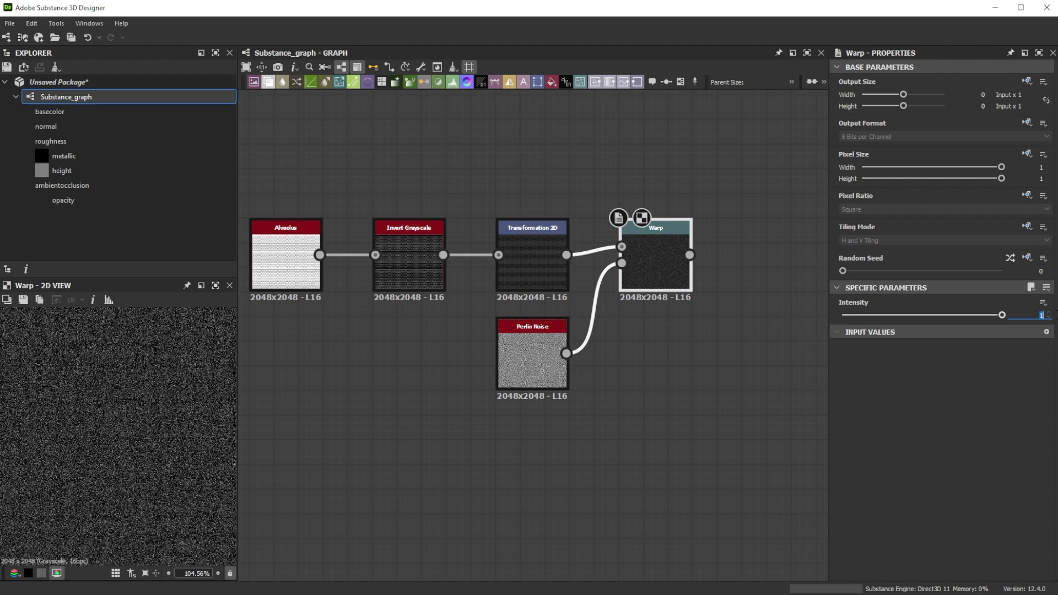
pyautogui.write('.001')
pyautogui.press('Return')
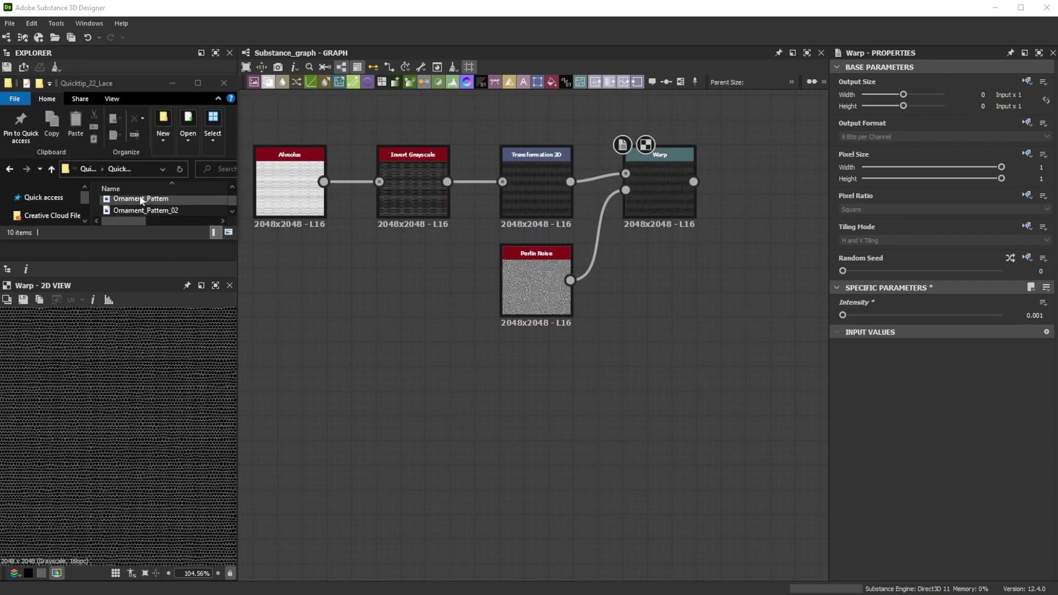
# - Import the Ornament_Pattern image into the graph as a bitmap and add a Transformation 2D node that halves the pattern's size
pyautogui.moveTo(140, 195); pyautogui.dragTo(290, 505)
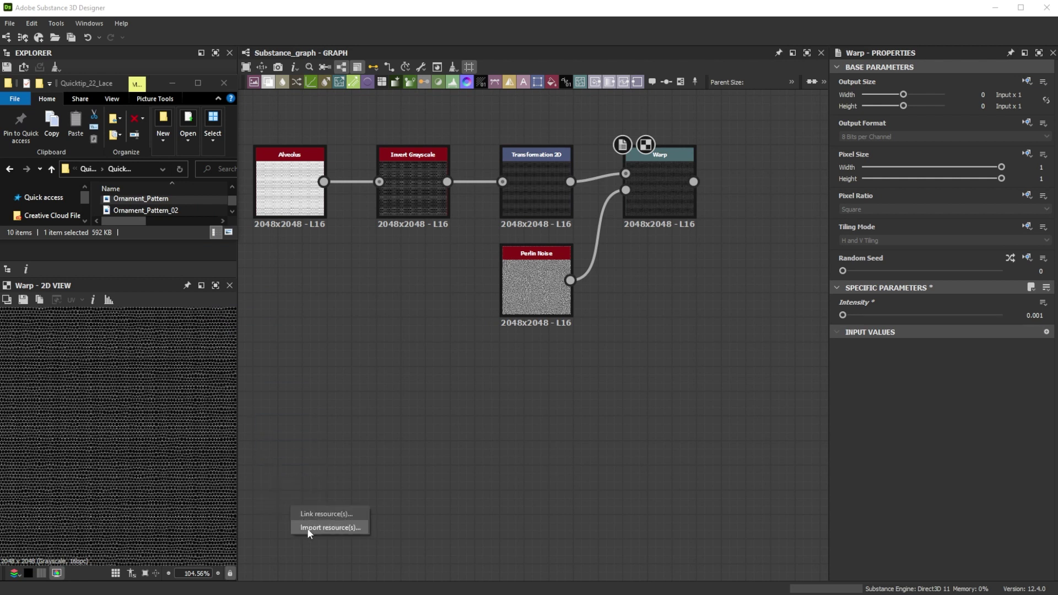
pyautogui.click(306, 528)
pyautogui.press('space')
pyautogui.write('tr')
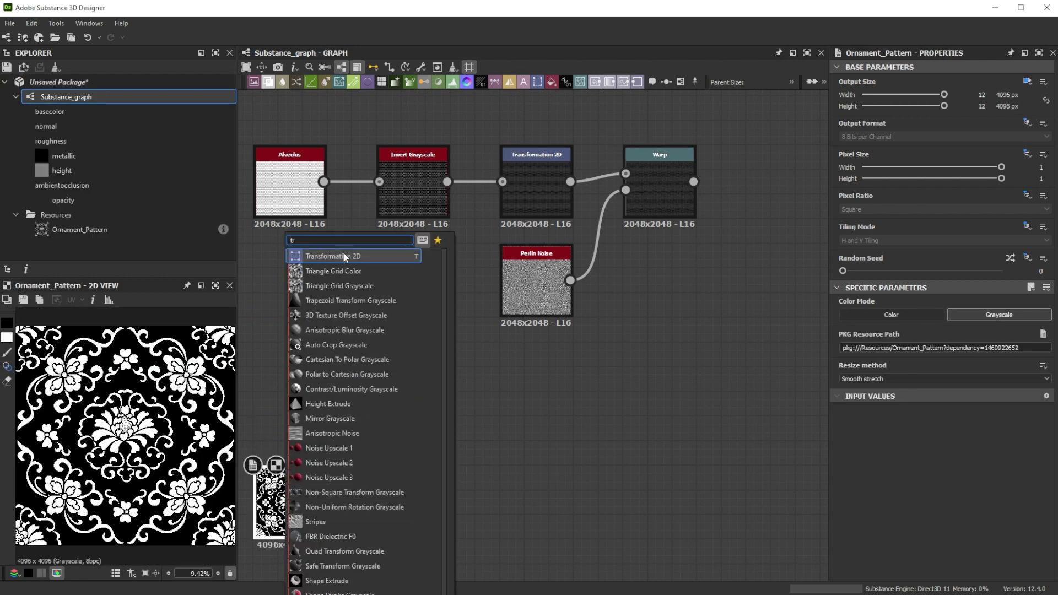
pyautogui.click(343, 255)
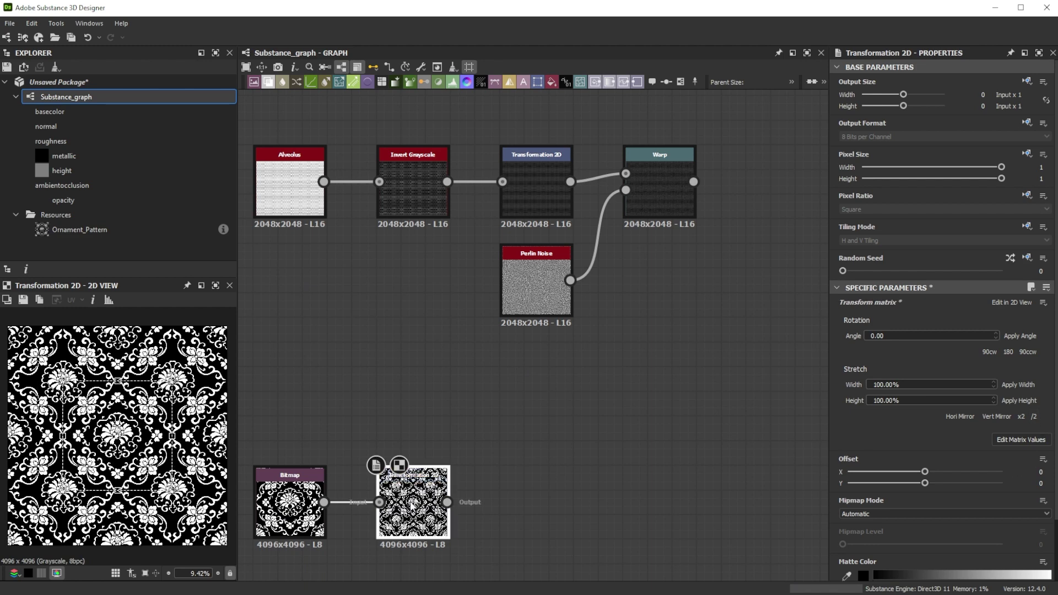
# - Add a Bevel node after the ornament's Transformation 2D node and set its distance to -0.003
pyautogui.press('space')
pyautogui.write('bevel')
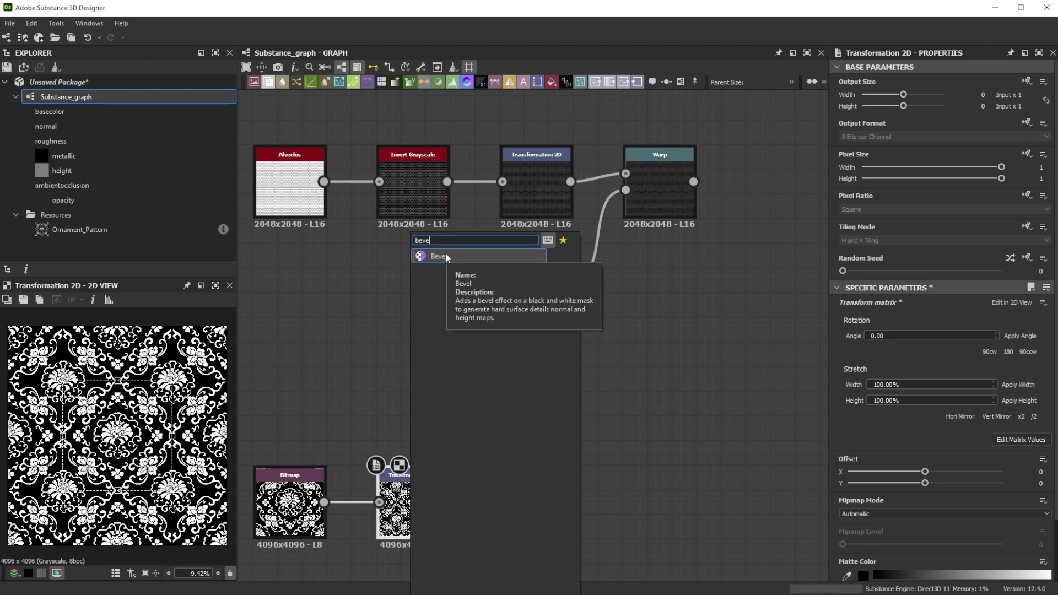
pyautogui.click(446, 256)
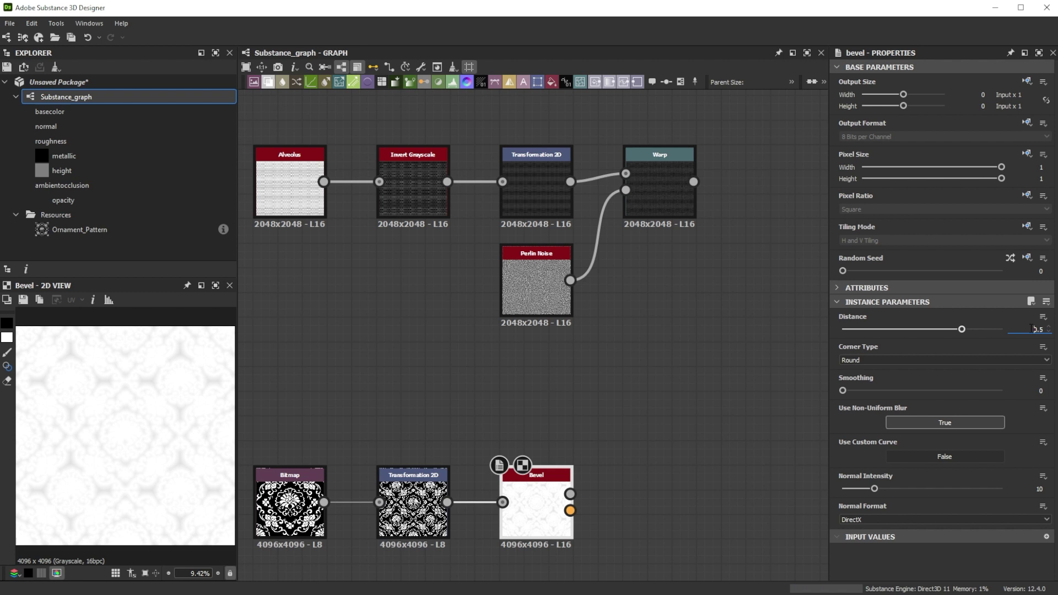
pyautogui.moveTo(1034, 329); pyautogui.dragTo(1055, 333)
pyautogui.write('13')
pyautogui.press('Return')
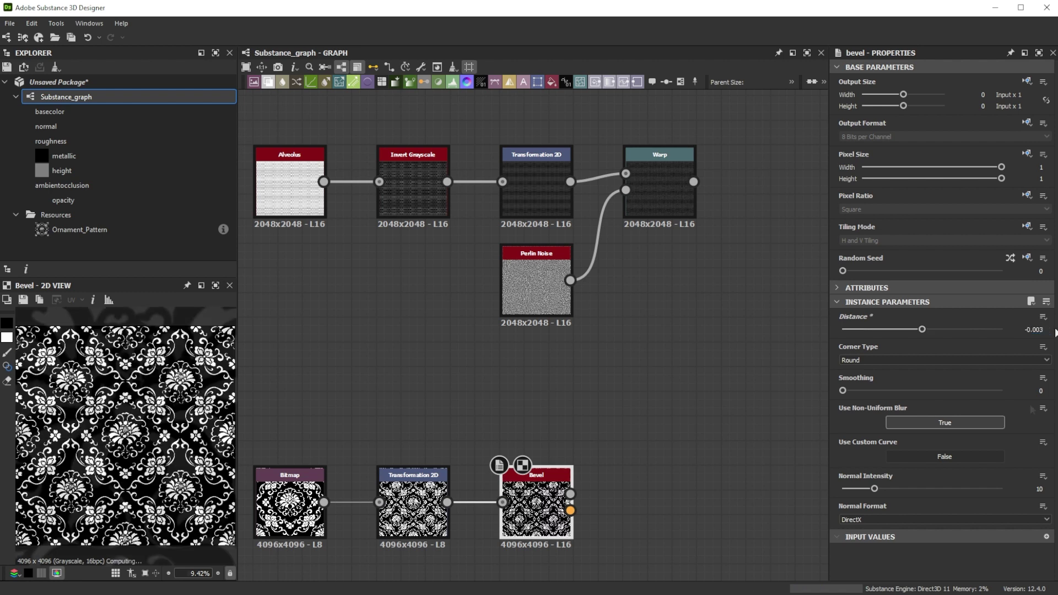
# - Set the ornament Bevel node's smoothing to 0.2
pyautogui.click(1041, 391)
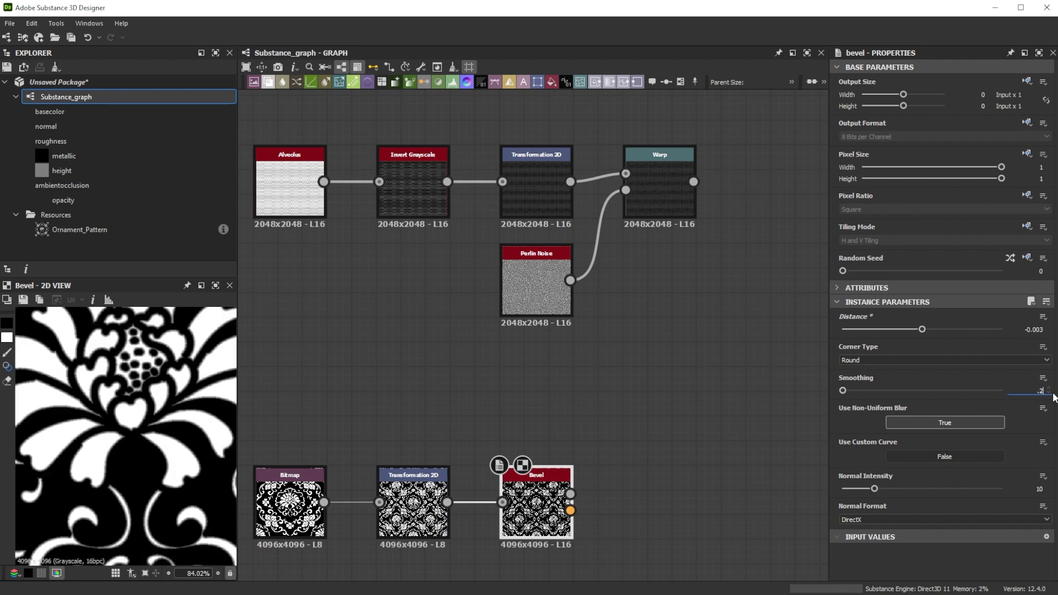
pyautogui.press('Return')
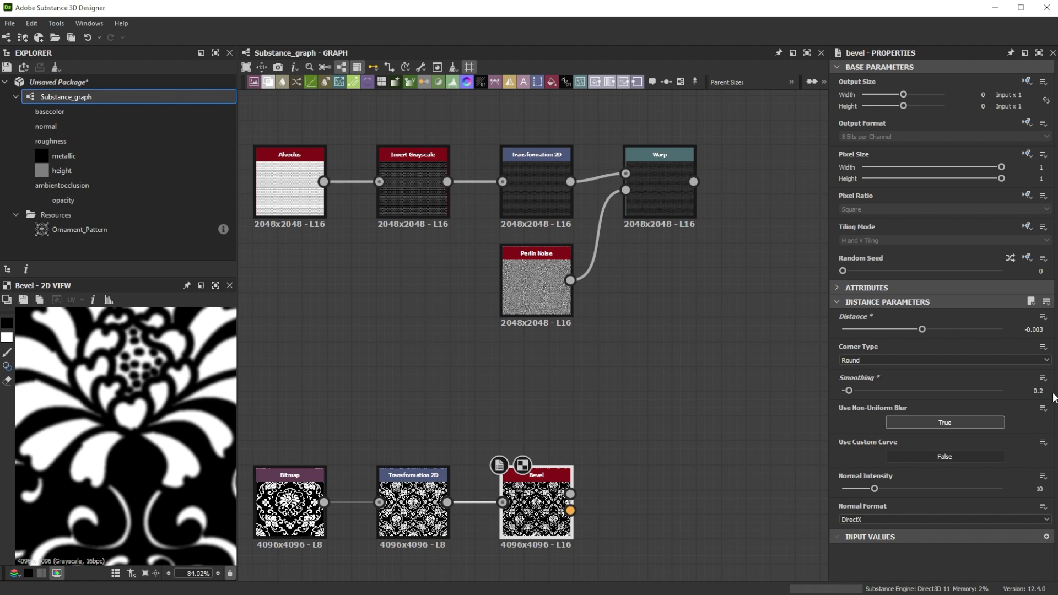
pyautogui.scroll(-5, 490, 399)
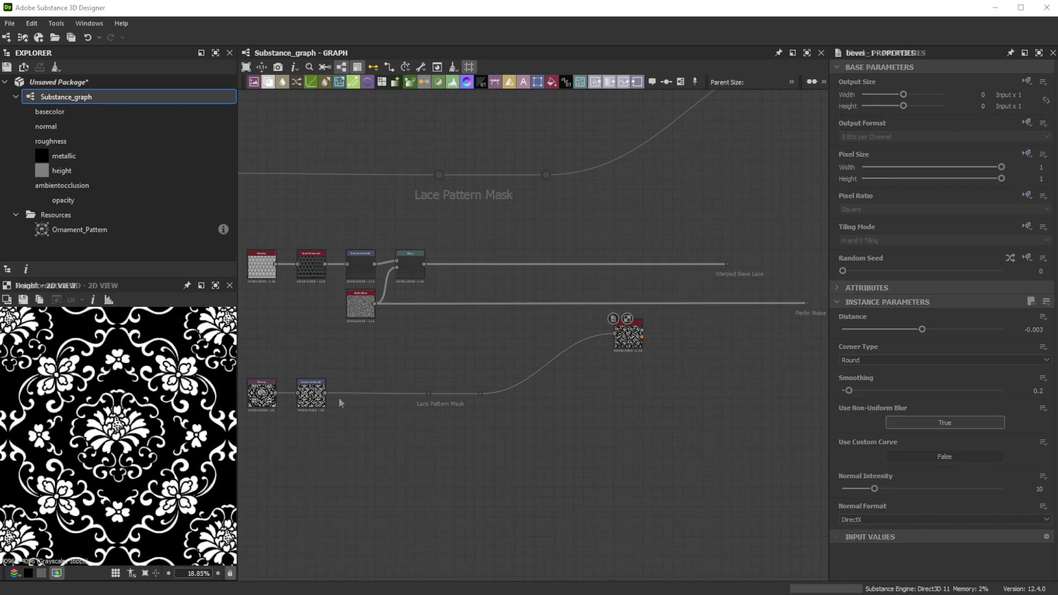
# - Add a Fibers 1 node below the Lace Pattern Mask link and connect its output to the background of a new Blend node
pyautogui.press('space')
pyautogui.write('flb')
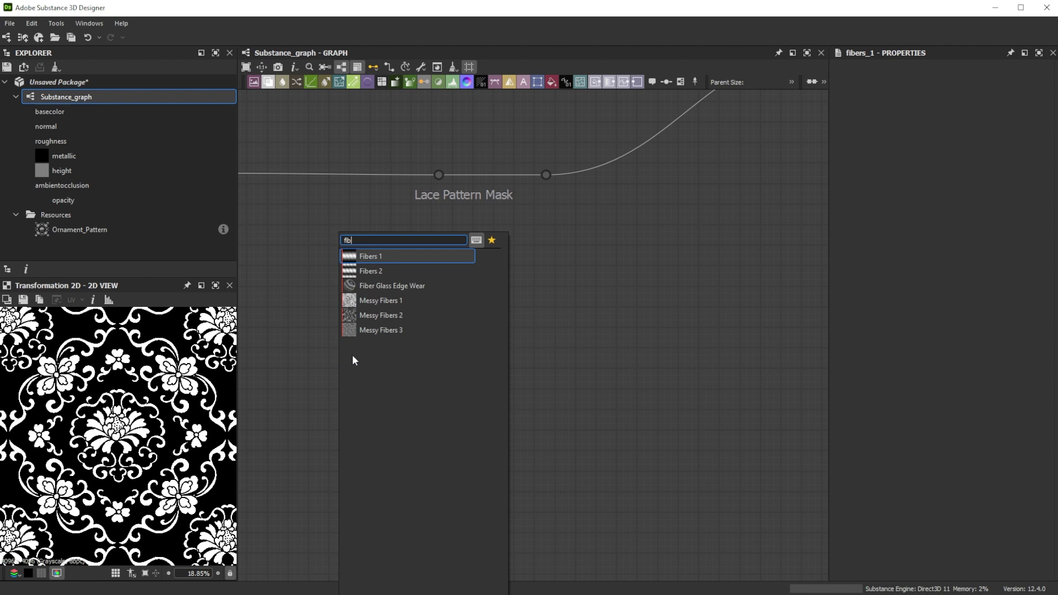
pyautogui.click(375, 257)
pyautogui.moveTo(367, 399); pyautogui.dragTo(411, 399)
pyautogui.write('bl')
pyautogui.click(436, 255)
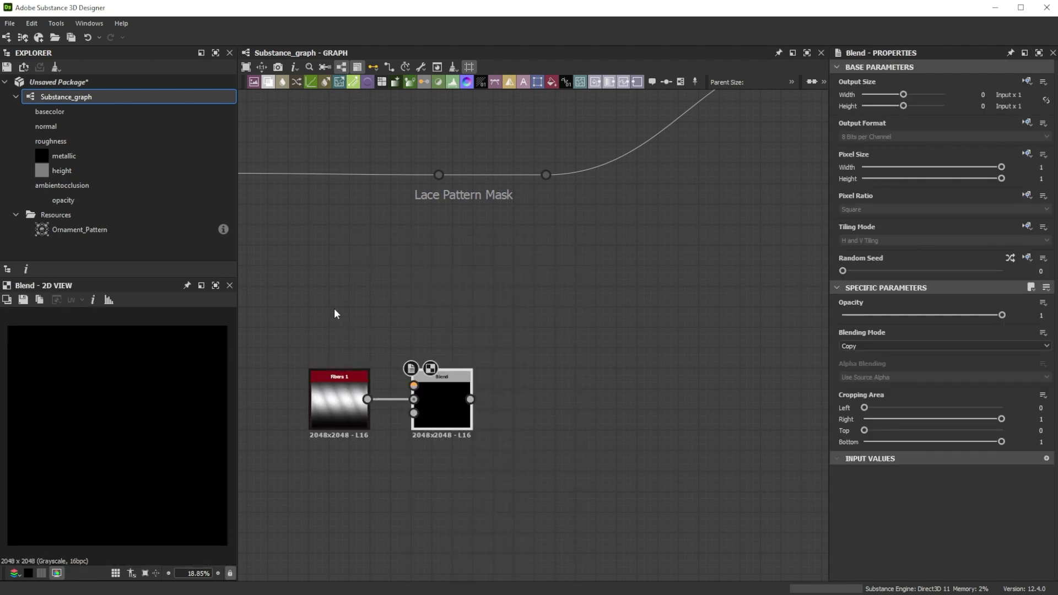
# - Add a Gradient Linear 2 node, connect it to the Blend's foreground input and set its rotation to 90°
pyautogui.press('space')
pyautogui.write('gr')
pyautogui.click(372, 358)
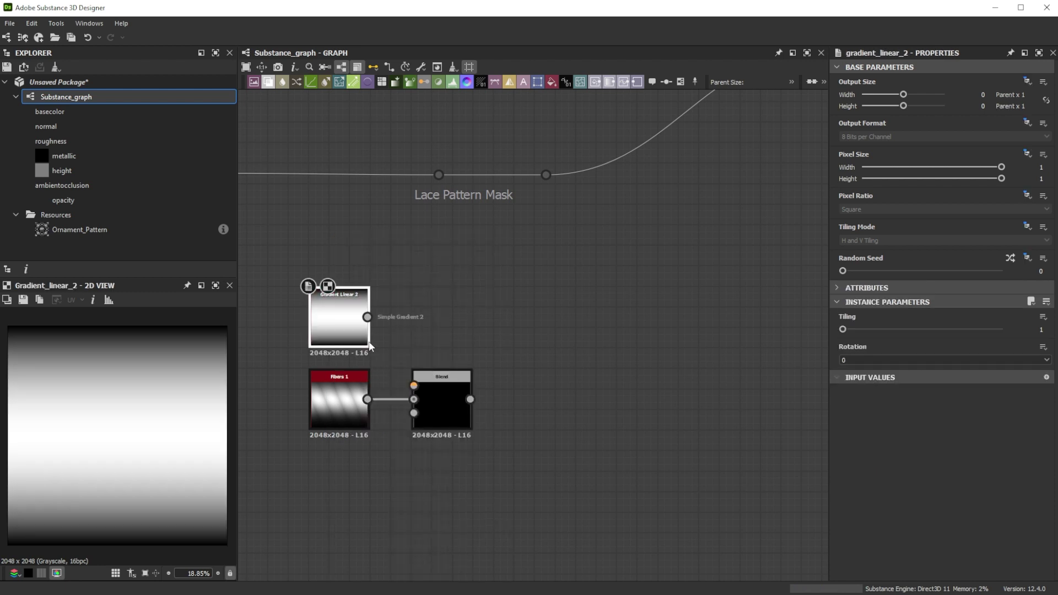
pyautogui.moveTo(367, 317); pyautogui.dragTo(414, 385)
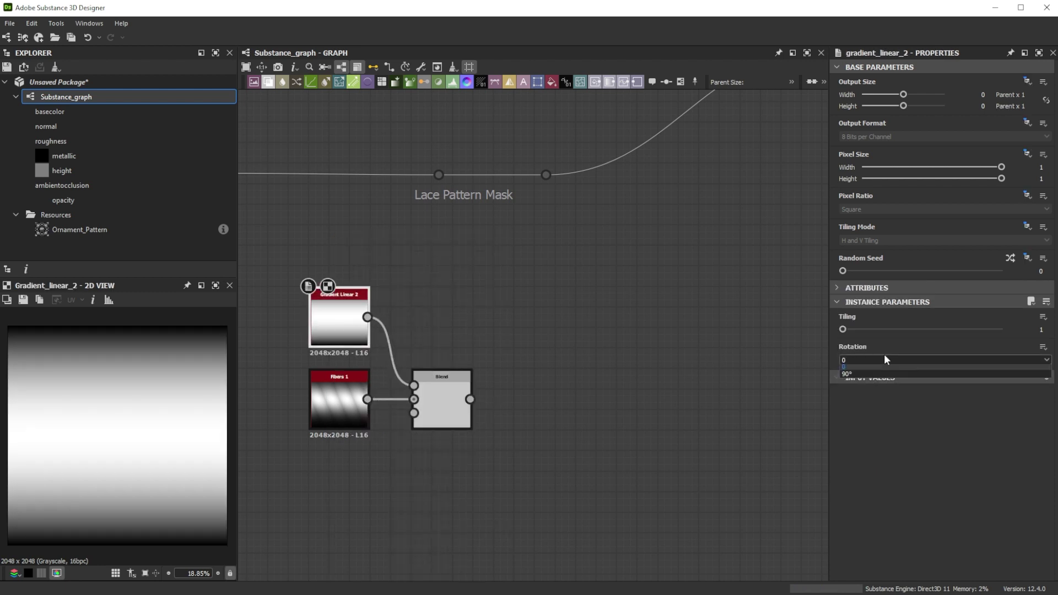
pyautogui.click(856, 373)
# - Set the blending mode of the gradient and fibers Blend node to Multiply
pyautogui.click(454, 410)
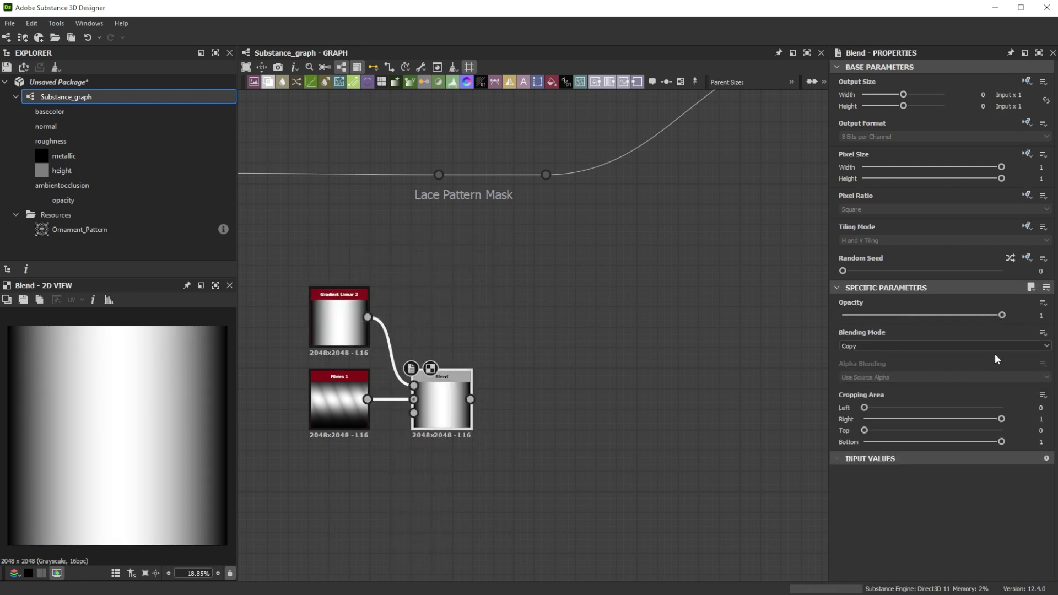
pyautogui.click(1011, 346)
pyautogui.click(862, 376)
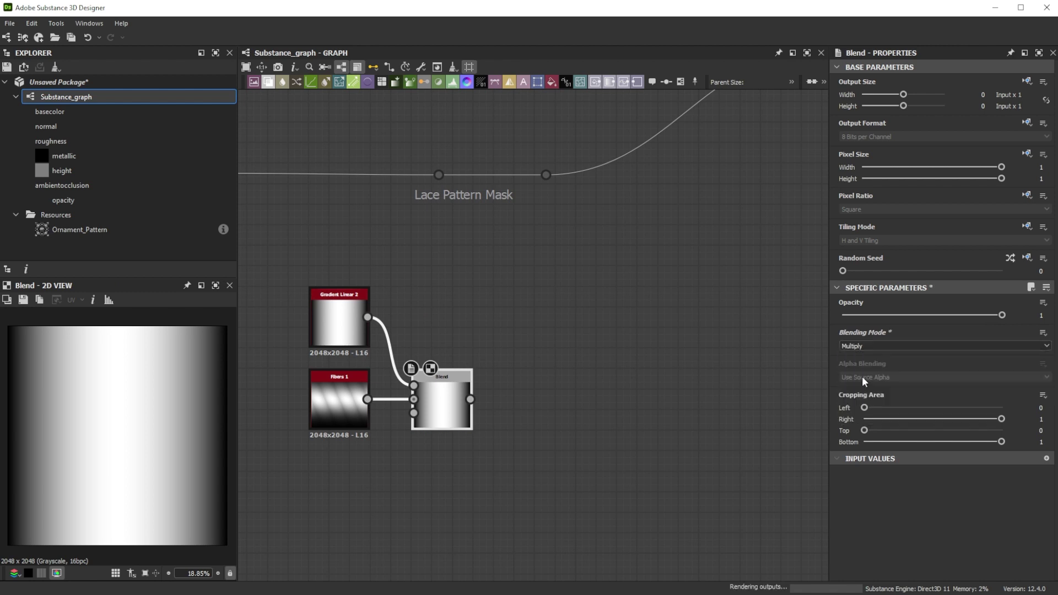
# - Add a Tile Sampler after the Blend, route the Blend into Pattern Input 1 and set the pattern to Pattern Input
pyautogui.moveTo(470, 399); pyautogui.dragTo(598, 359)
pyautogui.write('til')
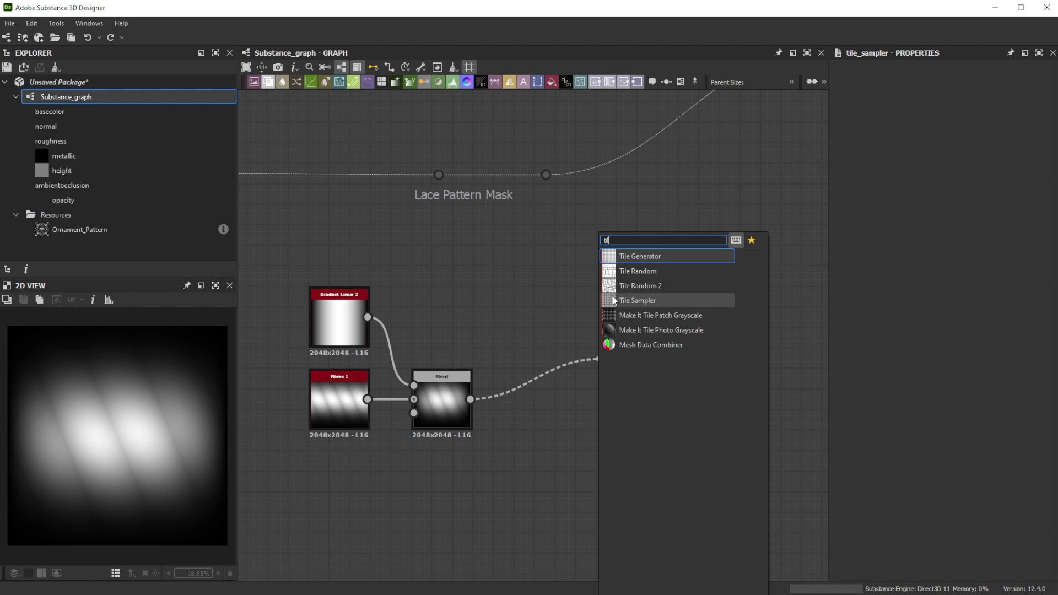
pyautogui.click(613, 300)
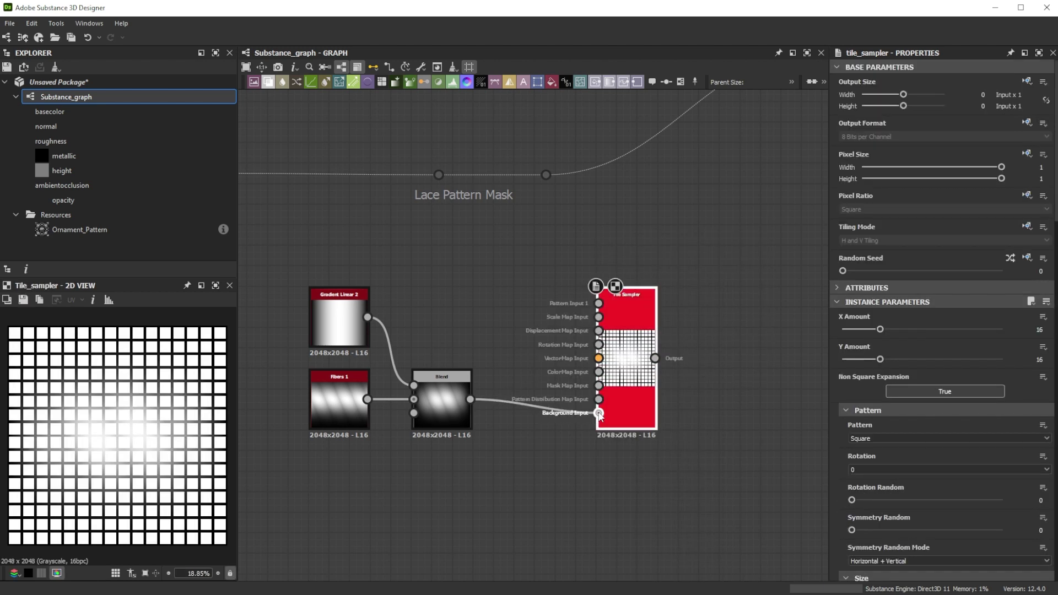
pyautogui.keyDown('shift'); pyautogui.moveTo(599, 414); pyautogui.dragTo(601, 306); pyautogui.keyUp('shift')
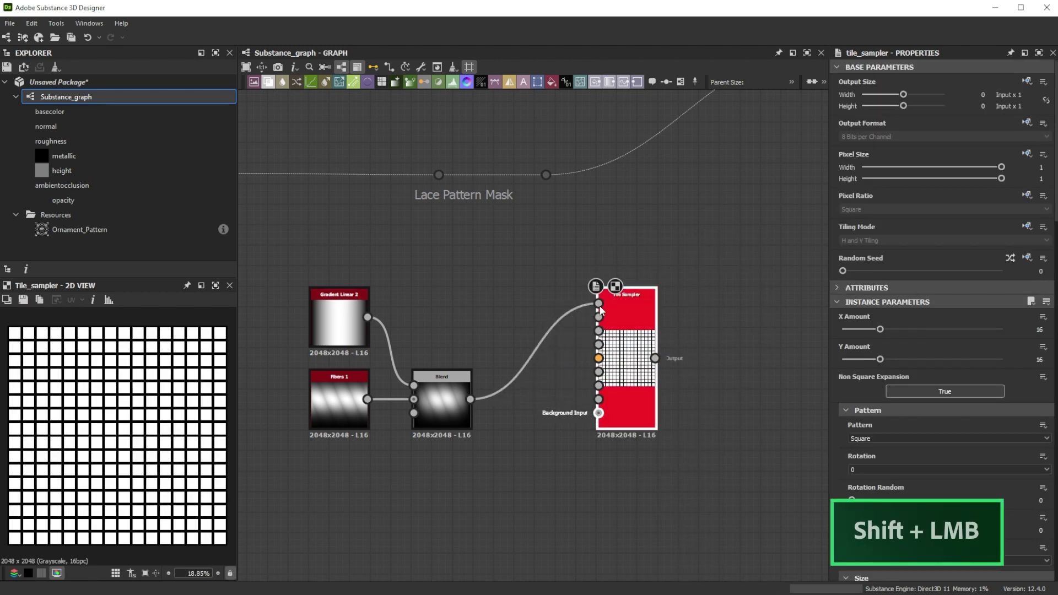
pyautogui.click(863, 439)
pyautogui.click(868, 445)
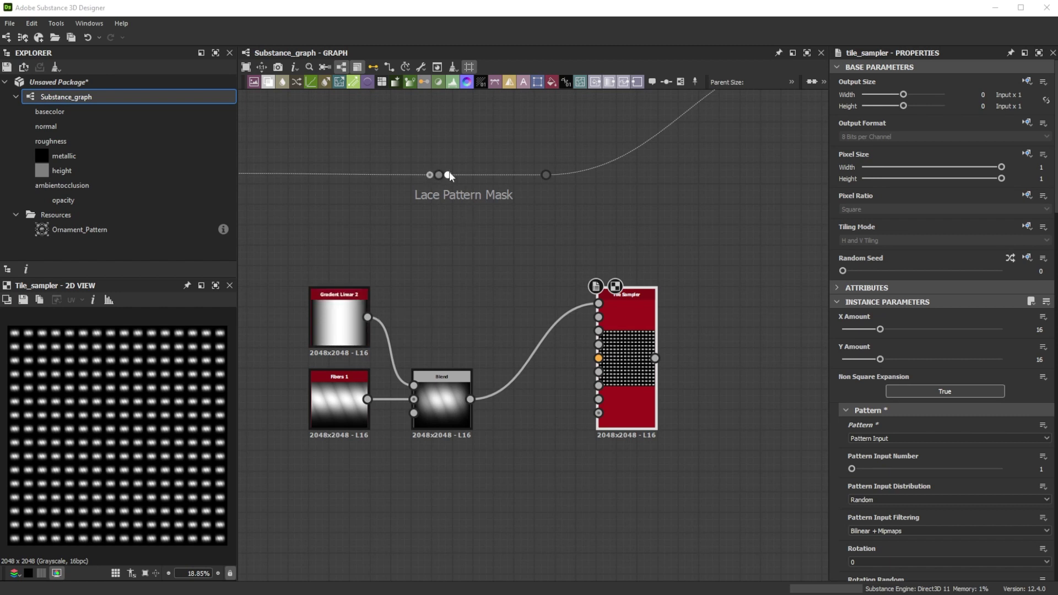
# - Branch a new Bevel node off the Lace Pattern Mask with distance -0.003 and smoothing 0.75
pyautogui.moveTo(448, 176); pyautogui.dragTo(413, 318)
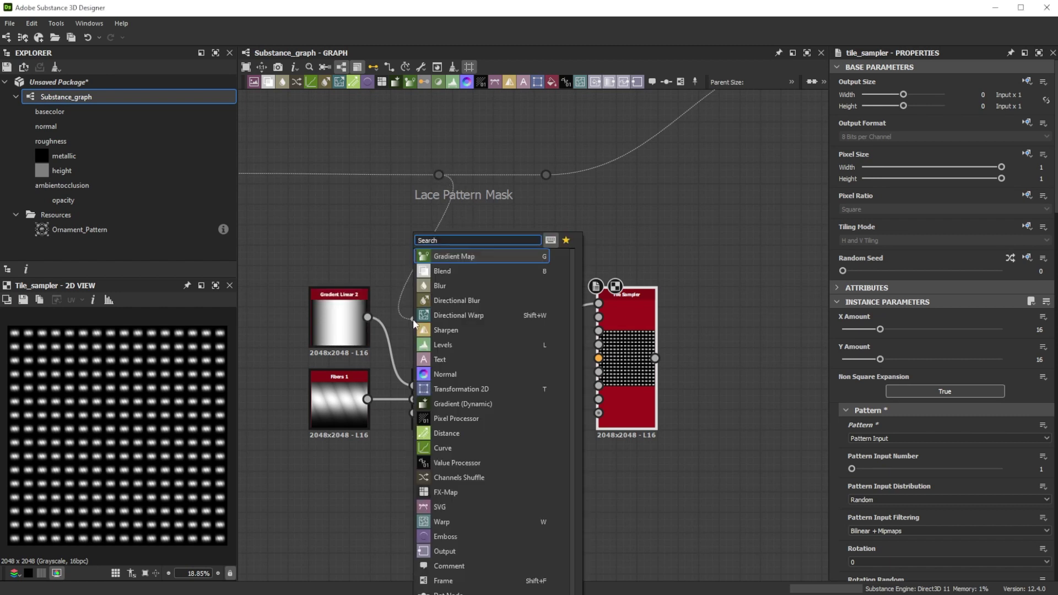
pyautogui.write('bevel')
pyautogui.click(465, 257)
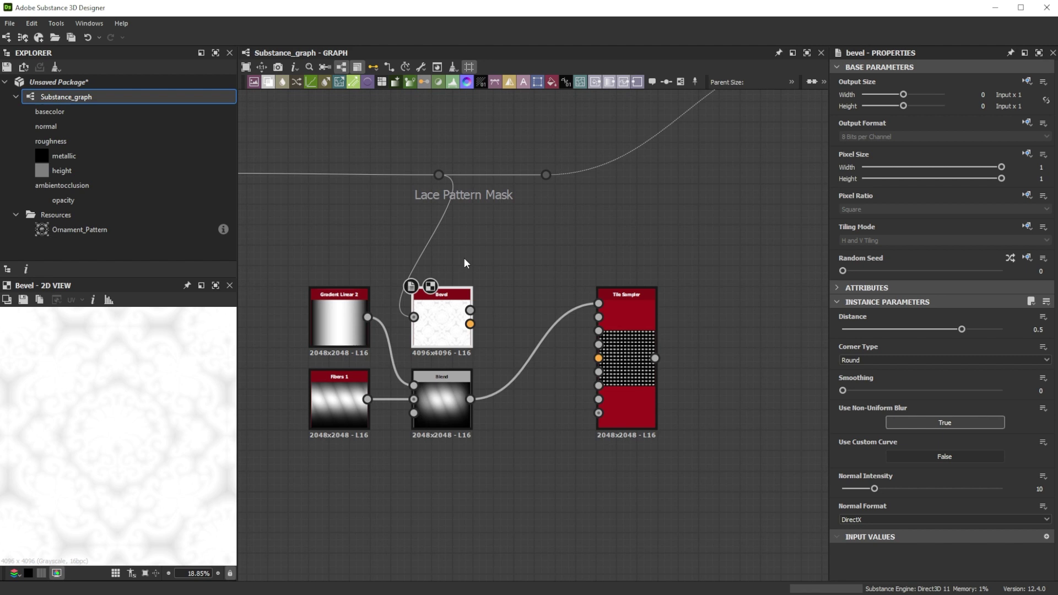
pyautogui.click(1039, 330)
pyautogui.write('-.003')
pyautogui.press('Return')
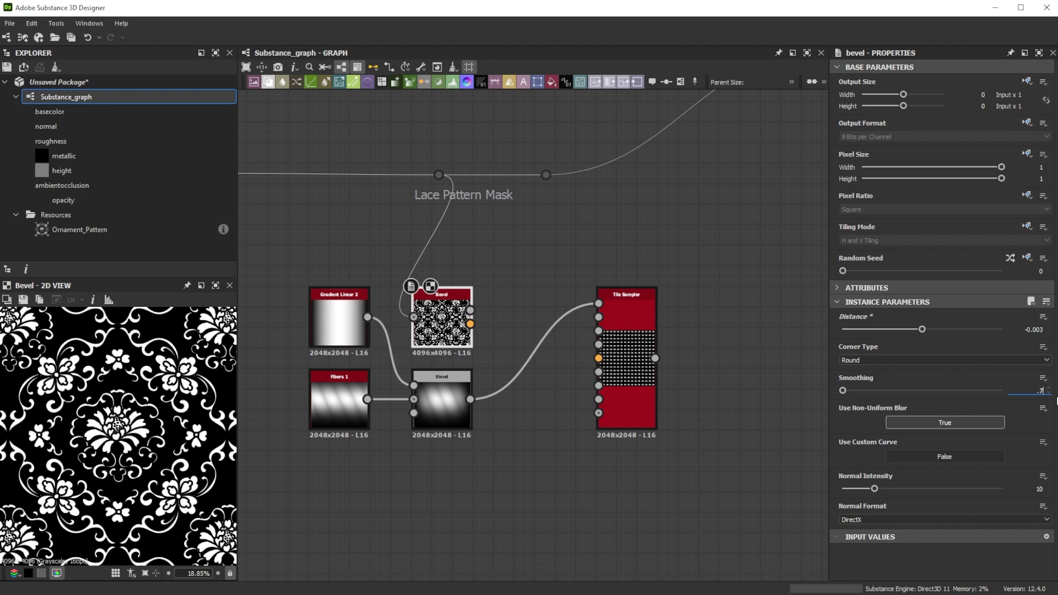
pyautogui.write('.75')
pyautogui.press('Return')
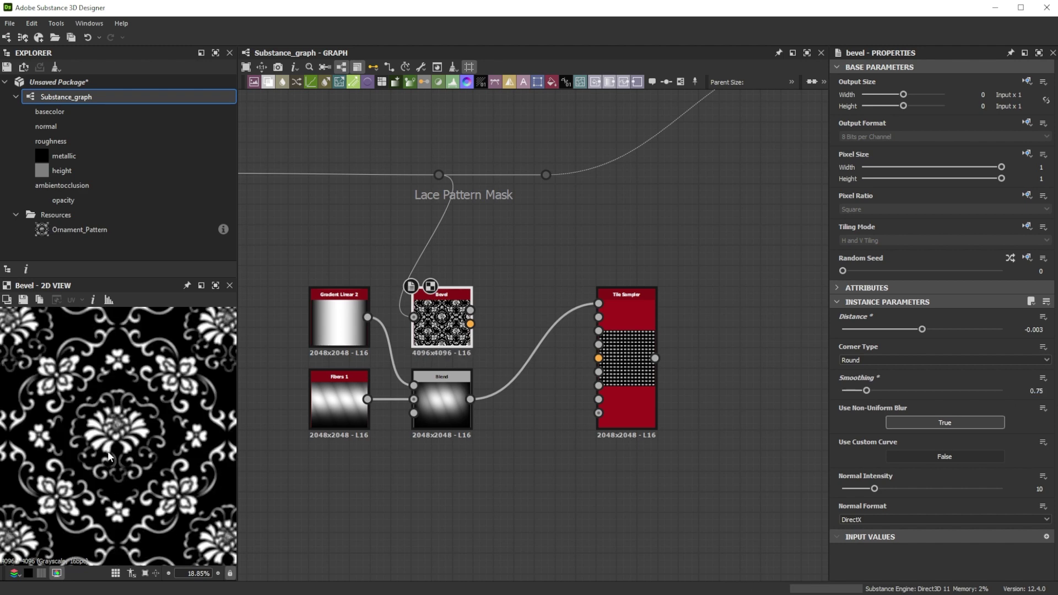
pyautogui.scroll(4, 108, 451)
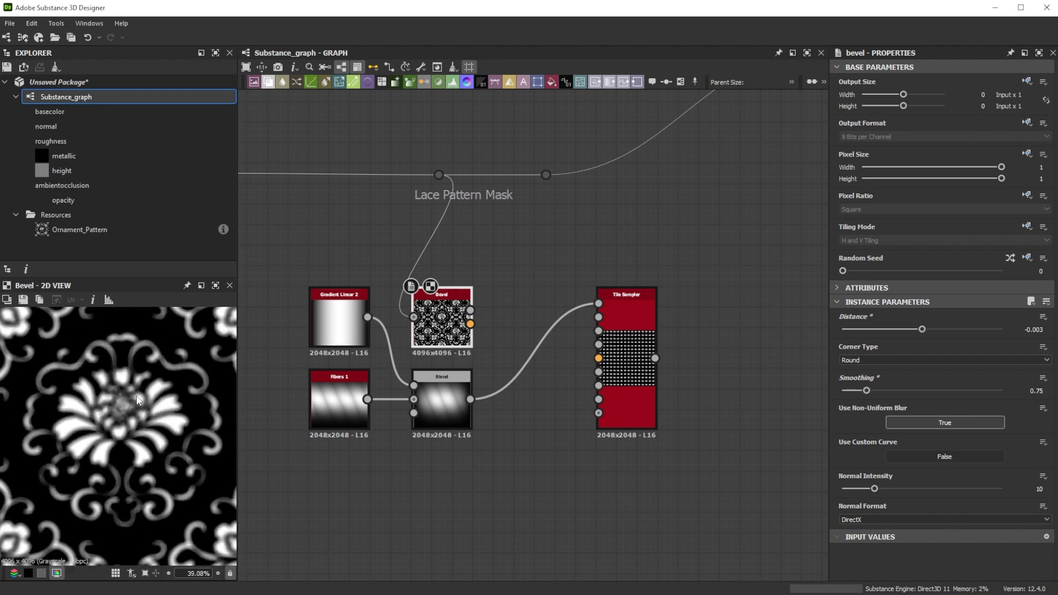
# - Set the Tile Sampler's X Amount and Y Amount to 800
pyautogui.click(627, 314)
pyautogui.click(1047, 331)
pyautogui.write('800')
pyautogui.press('Tab')
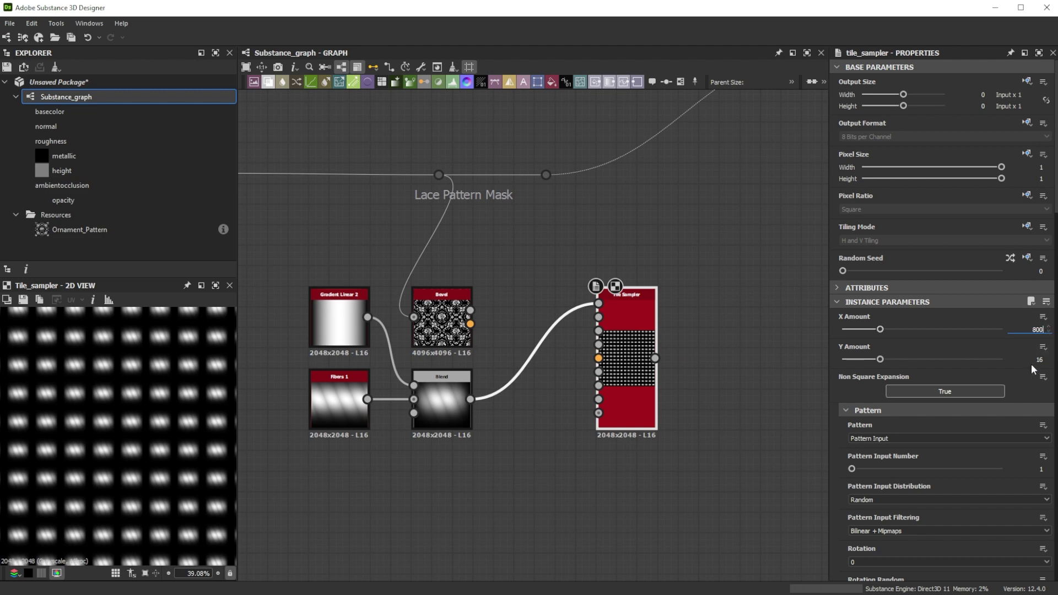
pyautogui.write('800')
pyautogui.press('Return')
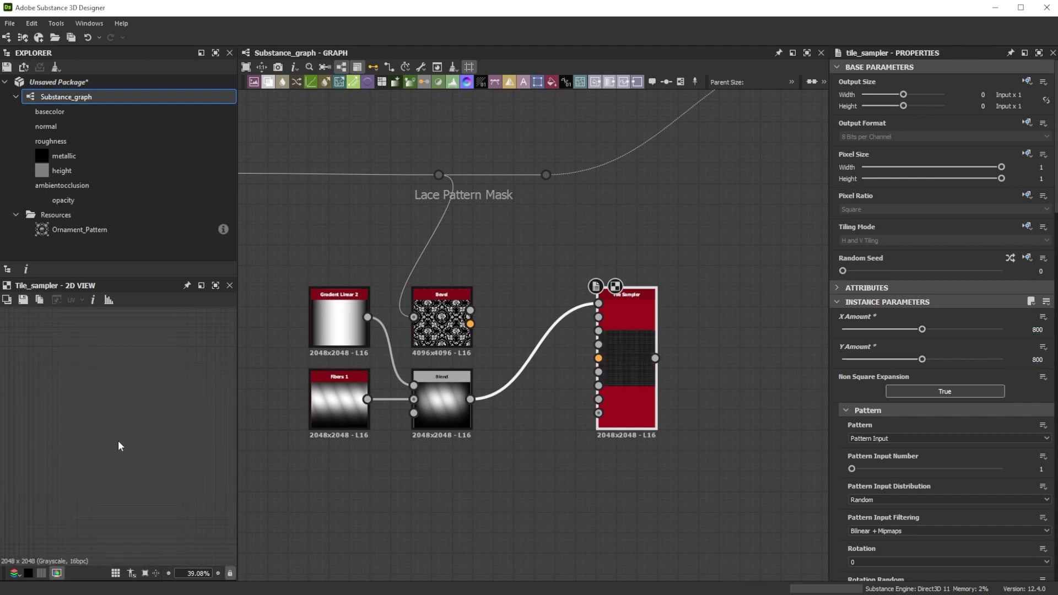
pyautogui.scroll(10, 119, 444)
# - Set the Tile Sampler's Y size to 0.66 and its scale to 4
pyautogui.scroll(-6, 1002, 397)
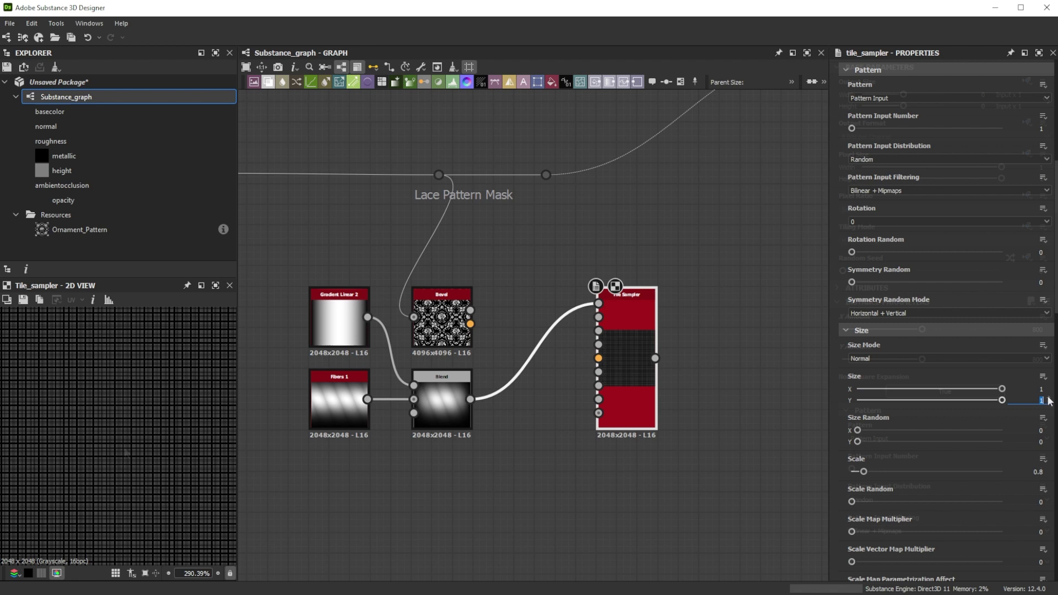
pyautogui.click(1047, 400)
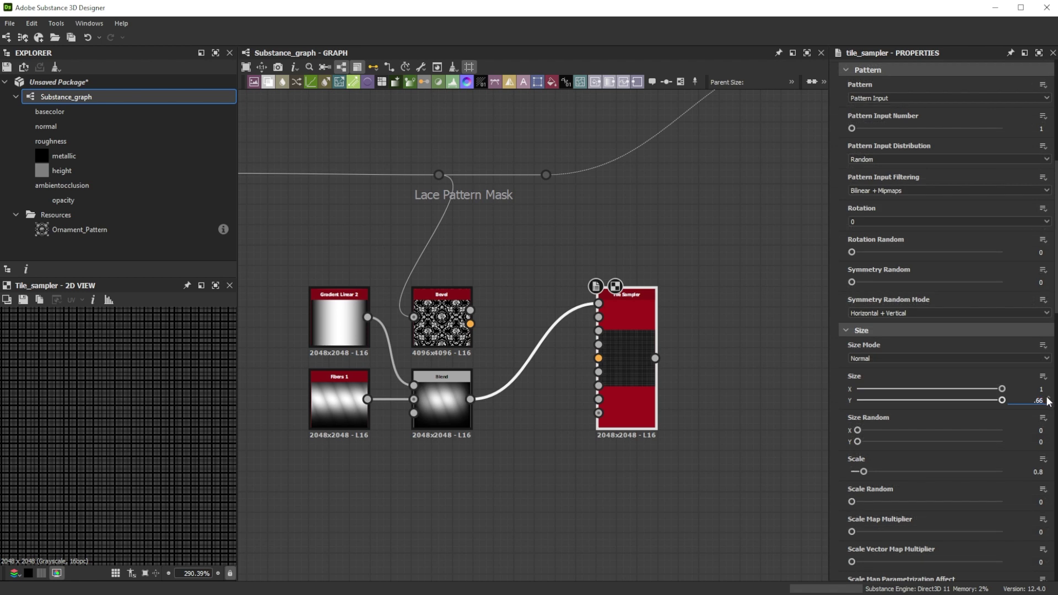
pyautogui.press('Return')
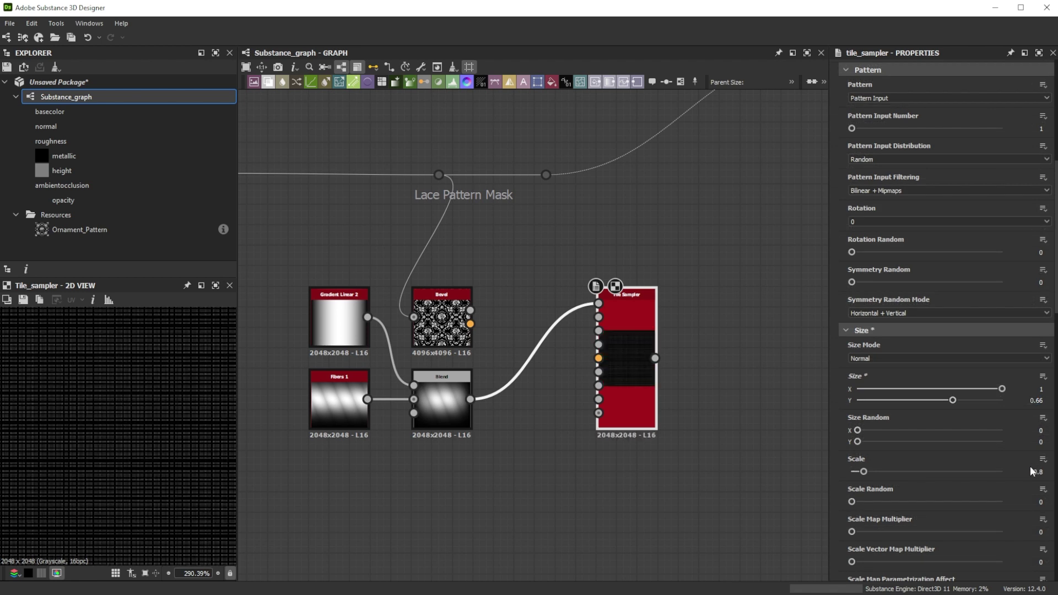
pyautogui.click(1049, 473)
pyautogui.write('4')
pyautogui.press('Return')
# - Set the Tile Sampler's Position Random to 0.2
pyautogui.scroll(-5, 1031, 490)
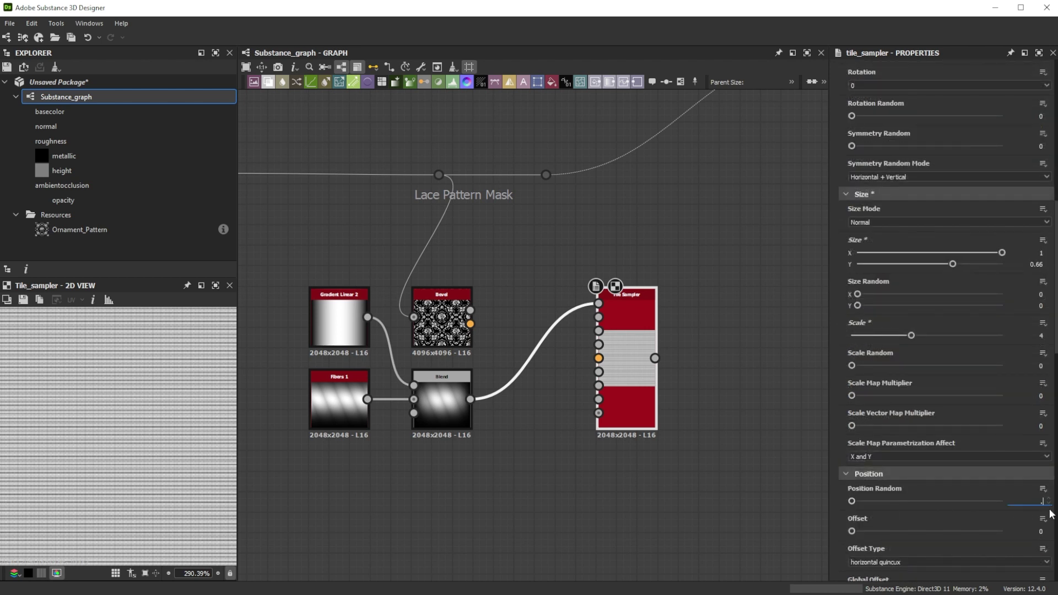
pyautogui.write('.2')
pyautogui.press('Return')
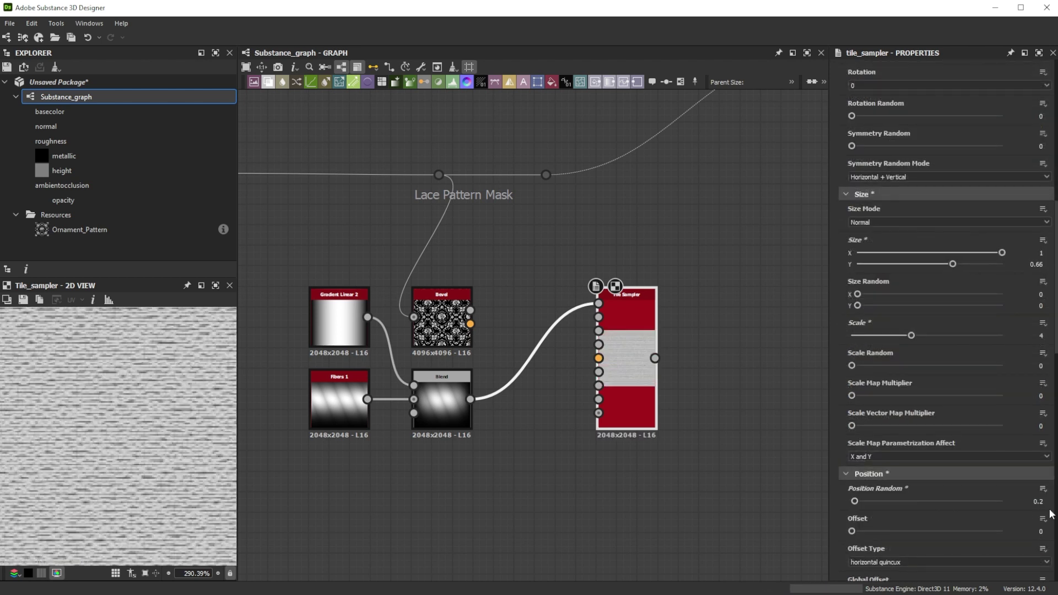
# - Feed the new Bevel's height and normal into the Tile Sampler's rotation and vector map inputs, with map multipliers of 0.2 and 0.6 respectively
pyautogui.moveTo(477, 312); pyautogui.dragTo(610, 342)
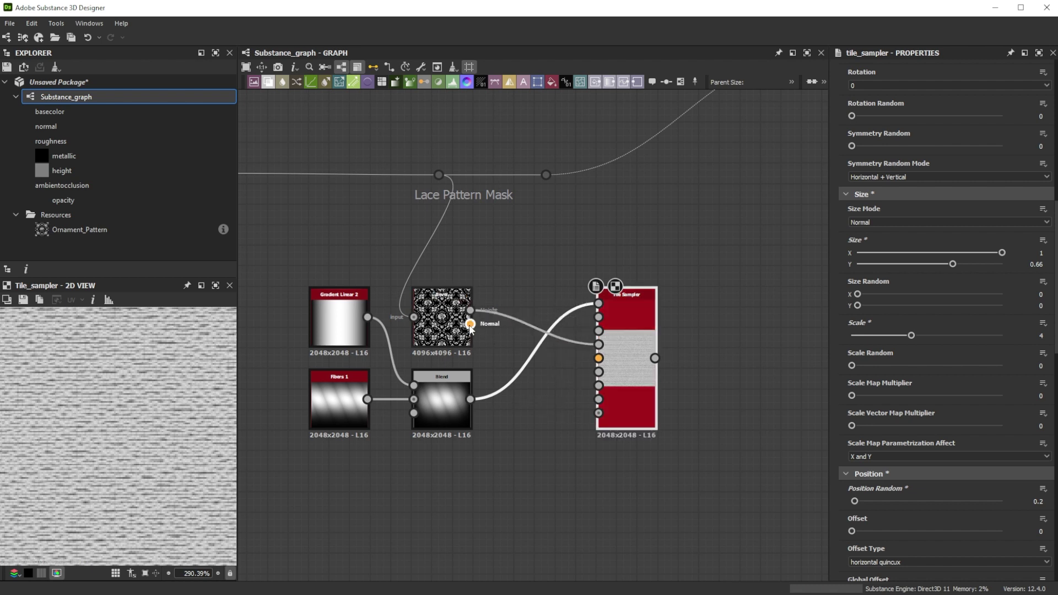
pyautogui.moveTo(470, 325); pyautogui.dragTo(599, 359)
pyautogui.scroll(-5, 1024, 498)
pyautogui.click(1042, 498)
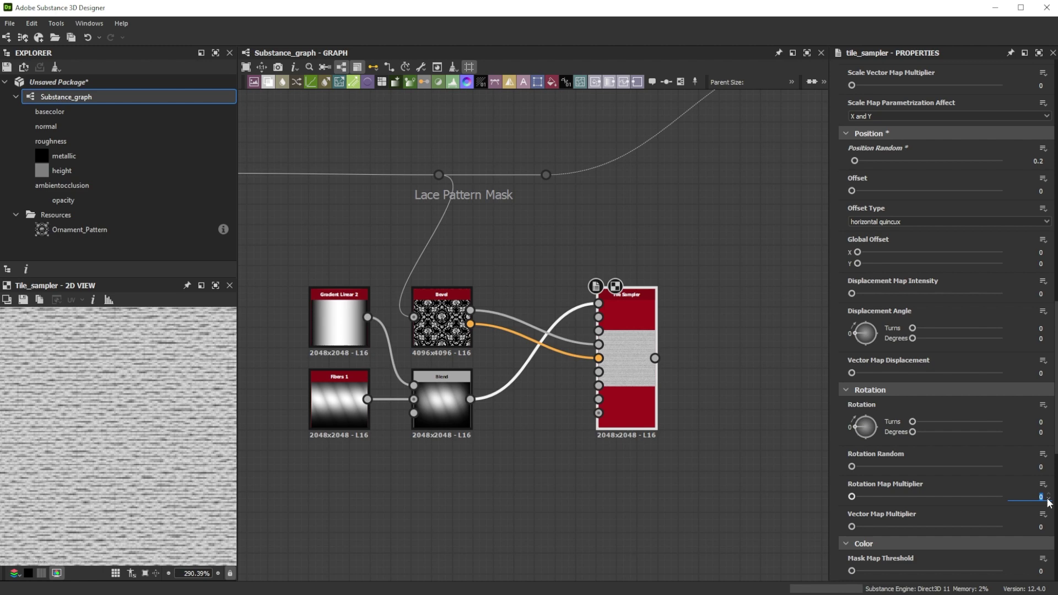
pyautogui.write('.2')
pyautogui.press('Return')
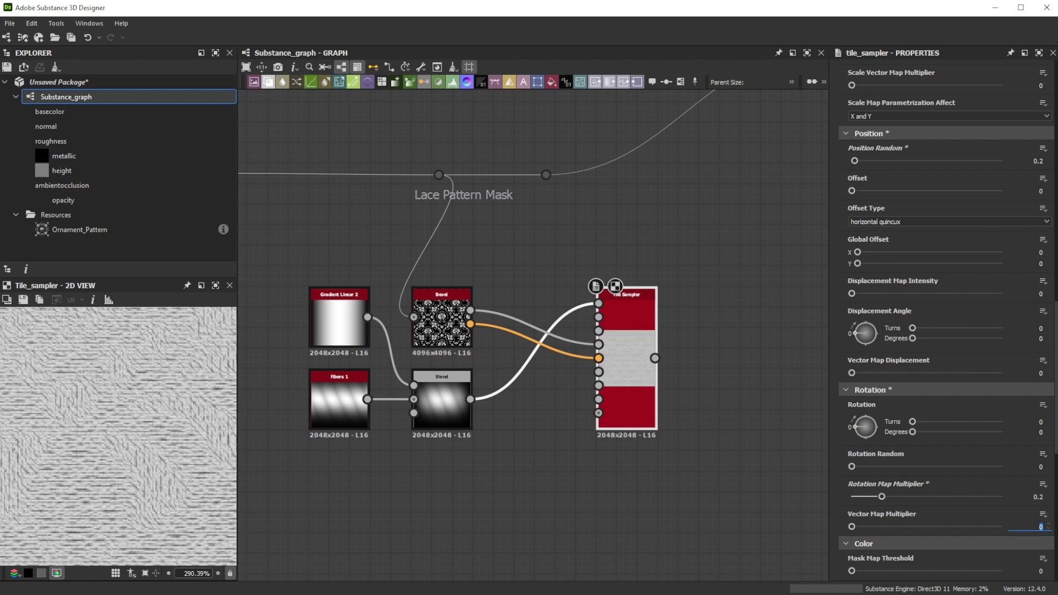
pyautogui.write('.6')
pyautogui.press('Return')
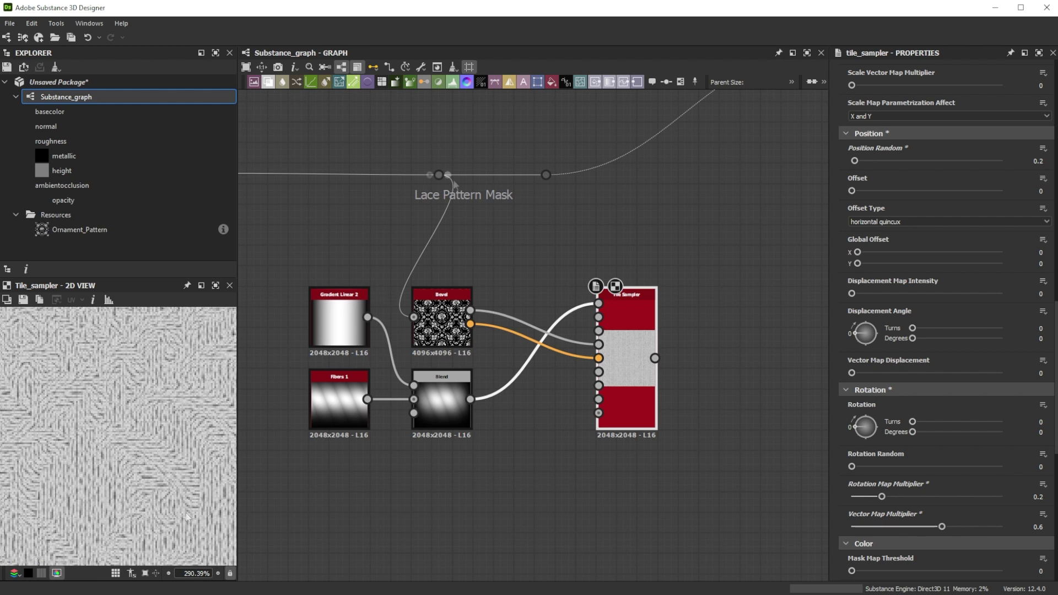
# - Connect the Lace Pattern Mask to the Tile Sampler's mask map input with threshold 1, and set Color Random to 0.3
pyautogui.moveTo(448, 173); pyautogui.dragTo(608, 395)
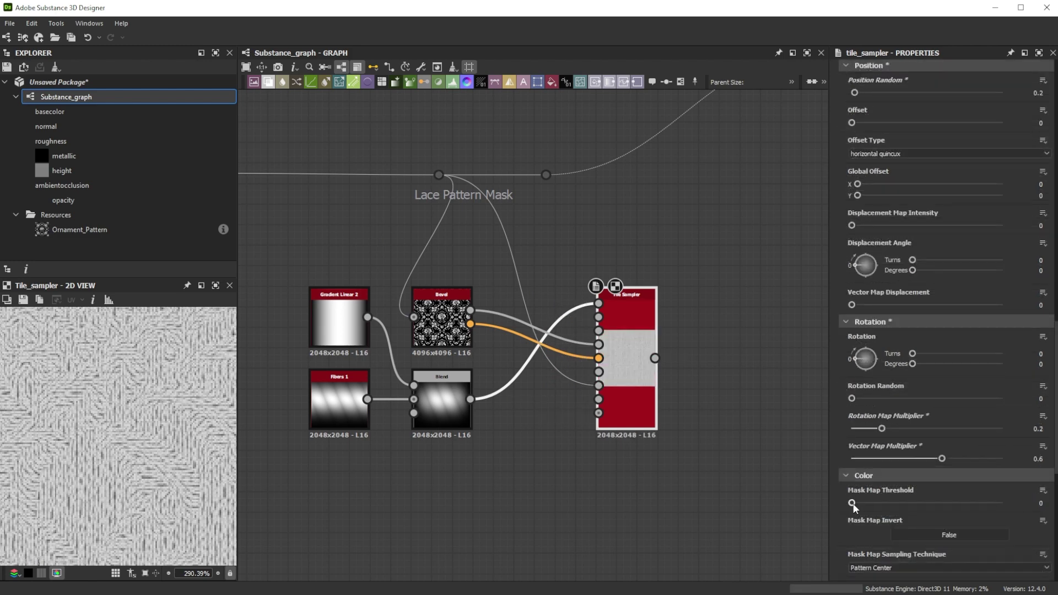
pyautogui.moveTo(852, 503); pyautogui.dragTo(1056, 512)
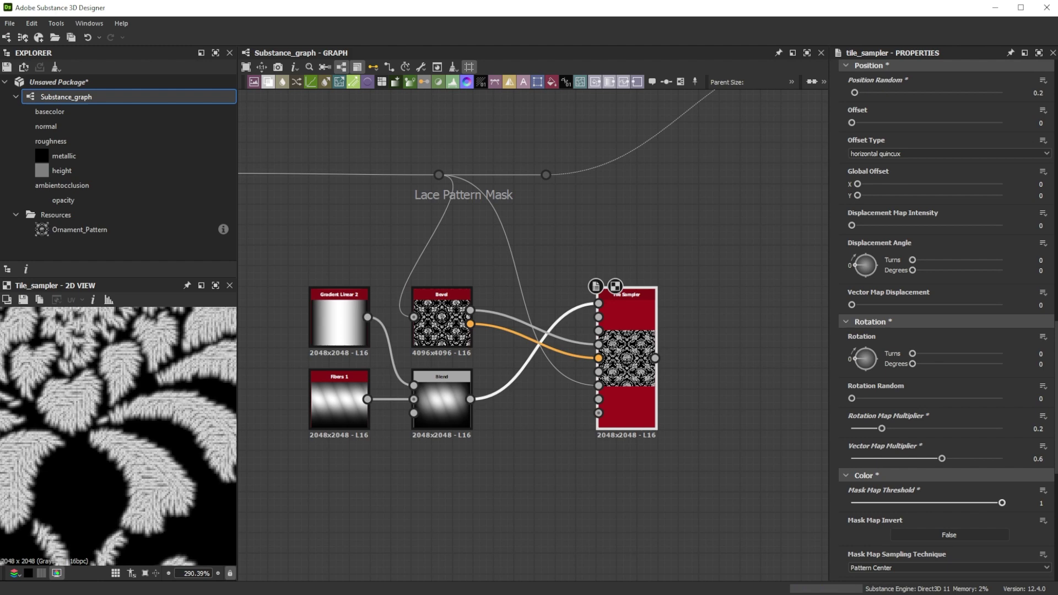
pyautogui.scroll(-5, 1049, 513)
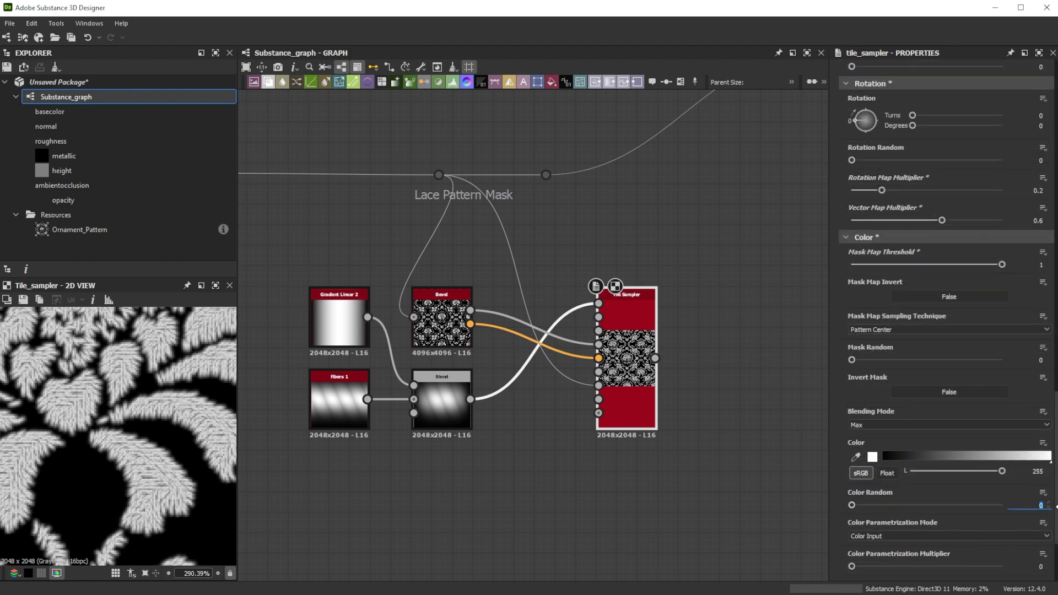
pyautogui.press('Return')
# - Combine the Warped Base Lace with the Tile Sampler stitches in a new Blend node, using stitches as foreground and Max (Lighten) mode
pyautogui.scroll(-5, 633, 225)
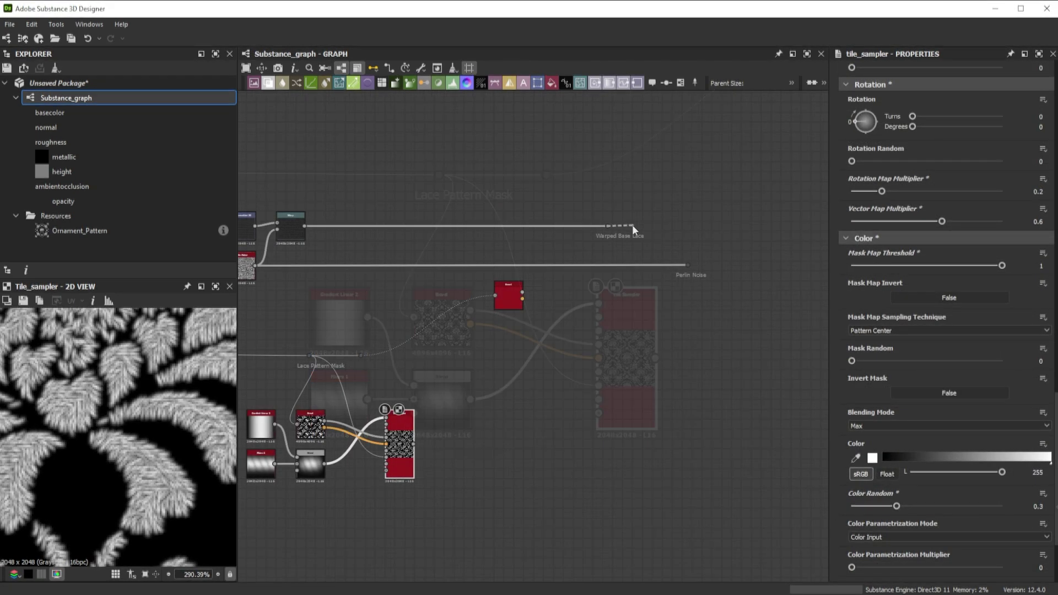
pyautogui.moveTo(608, 225); pyautogui.dragTo(726, 355)
pyautogui.click(762, 271)
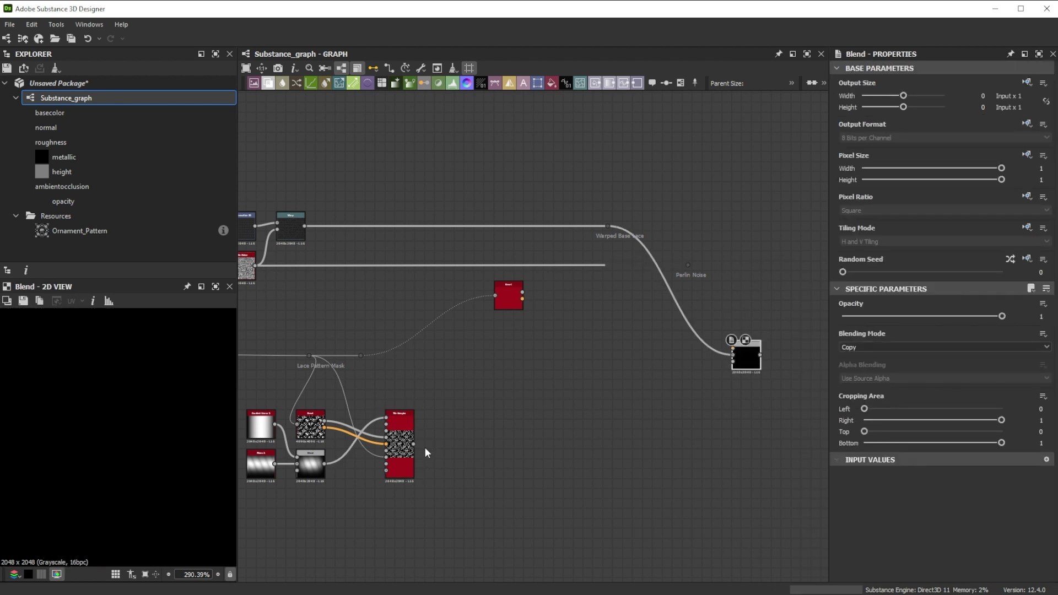
pyautogui.moveTo(415, 444); pyautogui.dragTo(731, 349)
pyautogui.click(868, 342)
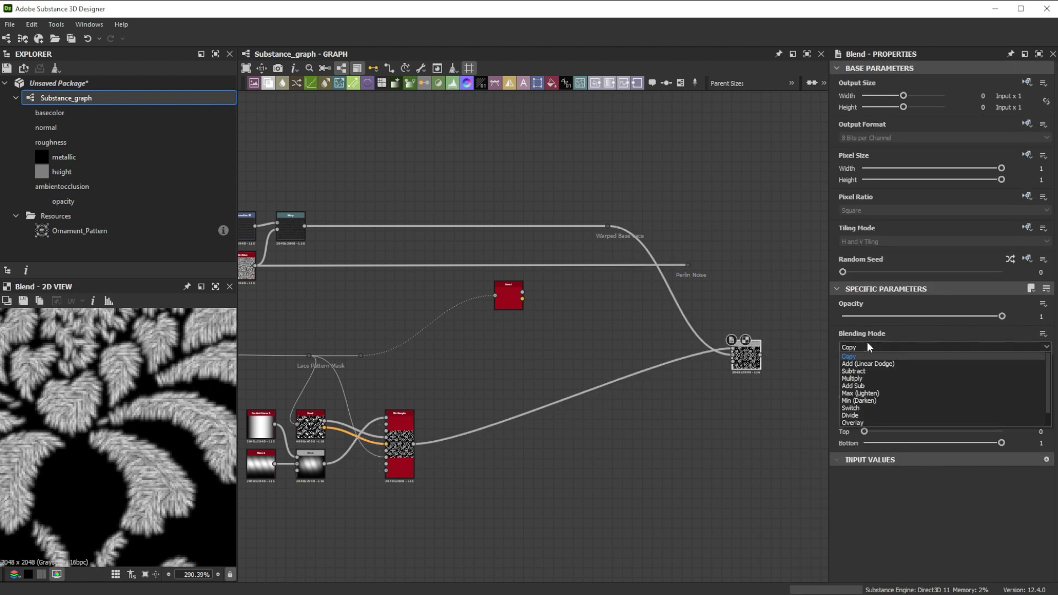
pyautogui.click(863, 394)
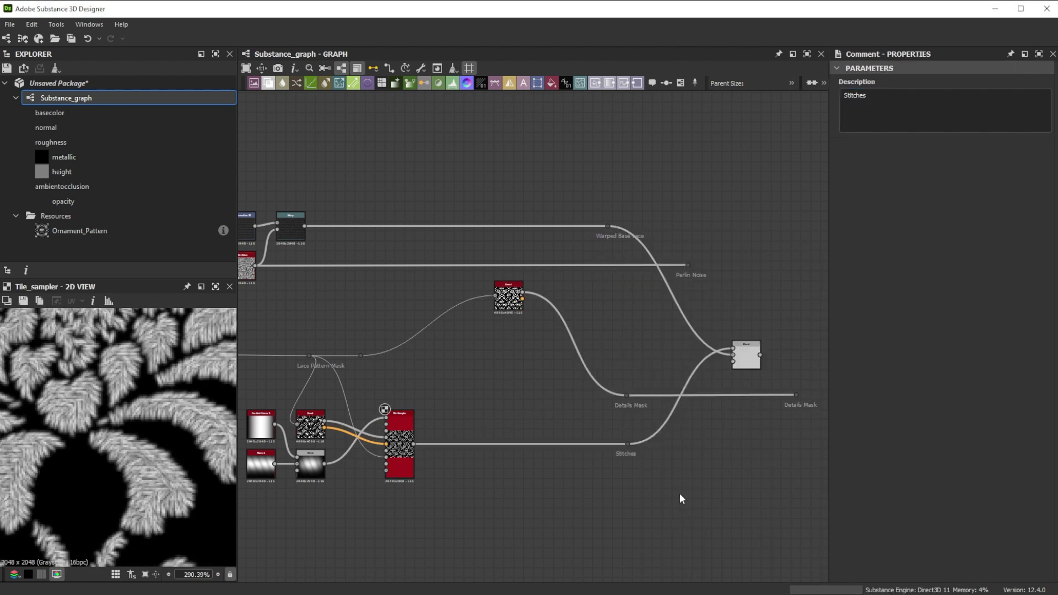
# - Feed the Max (Lighten) Blend into a new Multi Directional Warp Grayscale node
pyautogui.scroll(4, 680, 494)
pyautogui.click(620, 359)
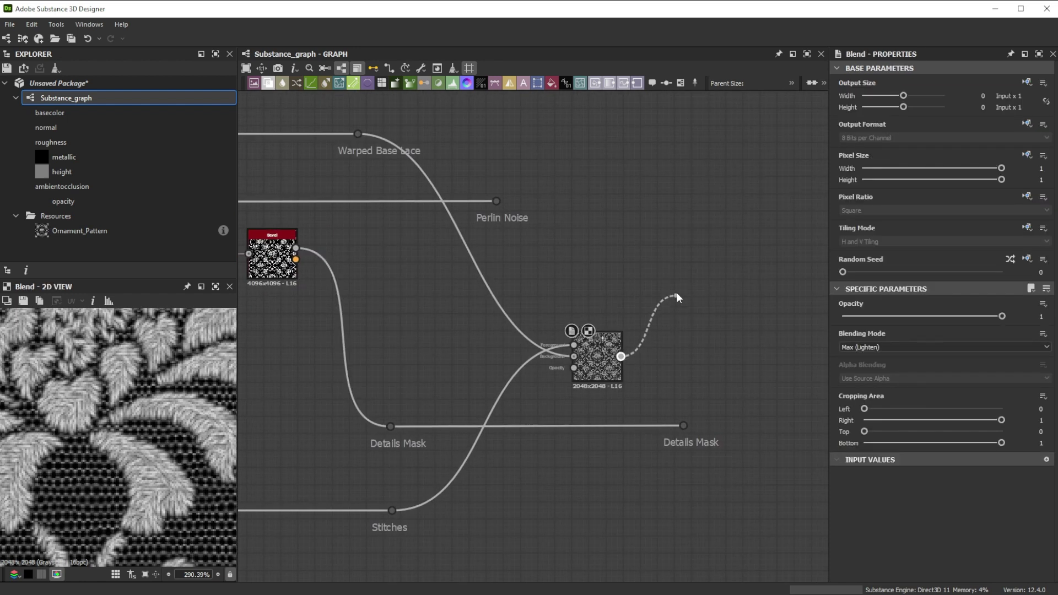
pyautogui.moveTo(678, 297); pyautogui.dragTo(676, 254)
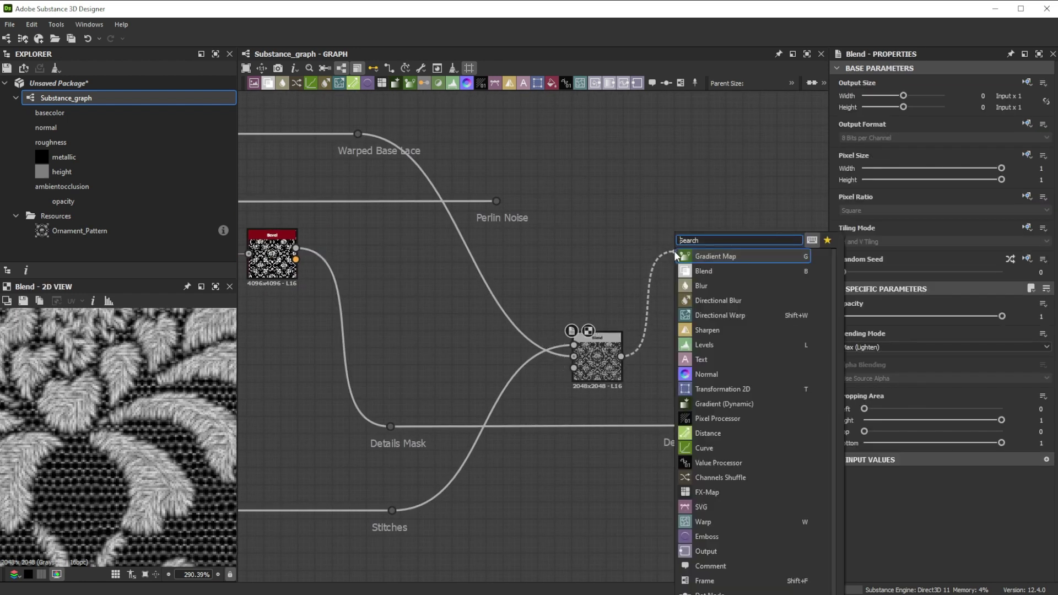
pyautogui.write('mul')
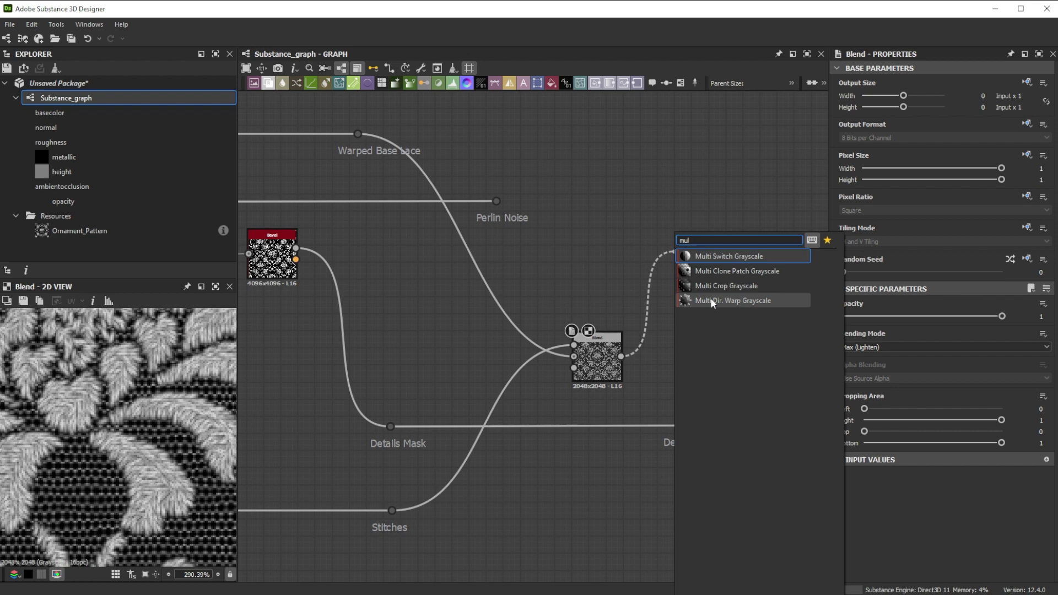
pyautogui.click(711, 300)
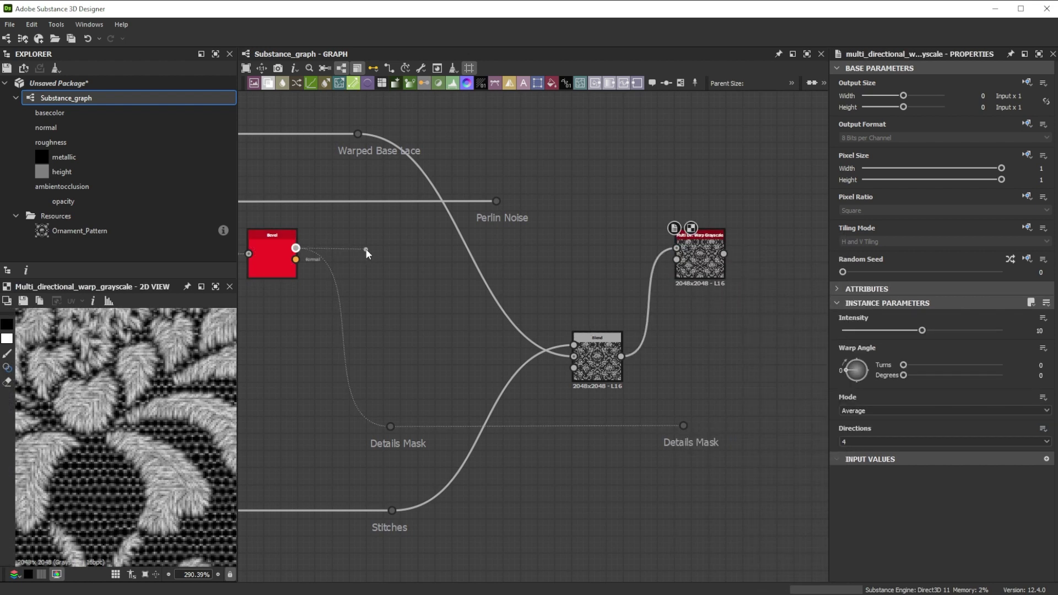
# - Add a second Bevel fed by the Details Mask Bevel, with distance 0.01 and smoothing 0.6
pyautogui.moveTo(367, 253); pyautogui.dragTo(367, 253)
pyautogui.write('bev')
pyautogui.click(396, 253)
pyautogui.click(1040, 331)
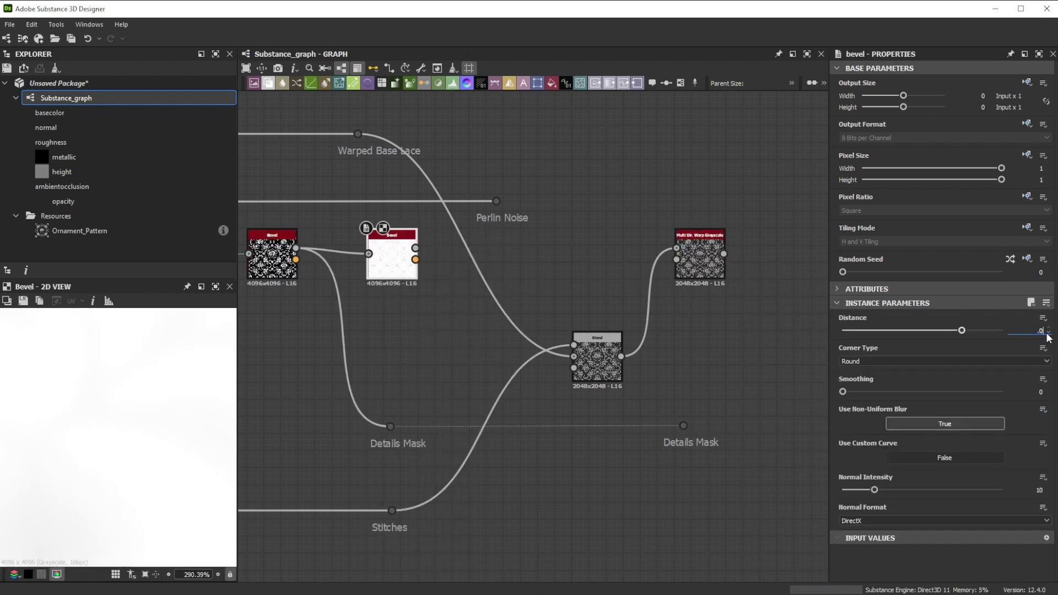
pyautogui.write('.01')
pyautogui.press('Return')
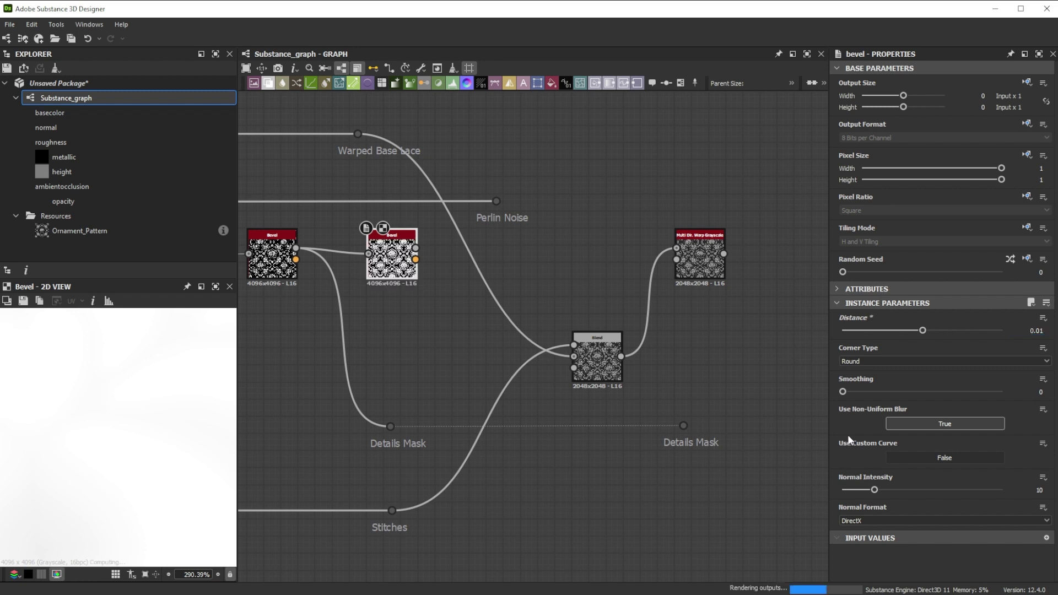
pyautogui.click(1040, 392)
pyautogui.write('.6')
pyautogui.press('Return')
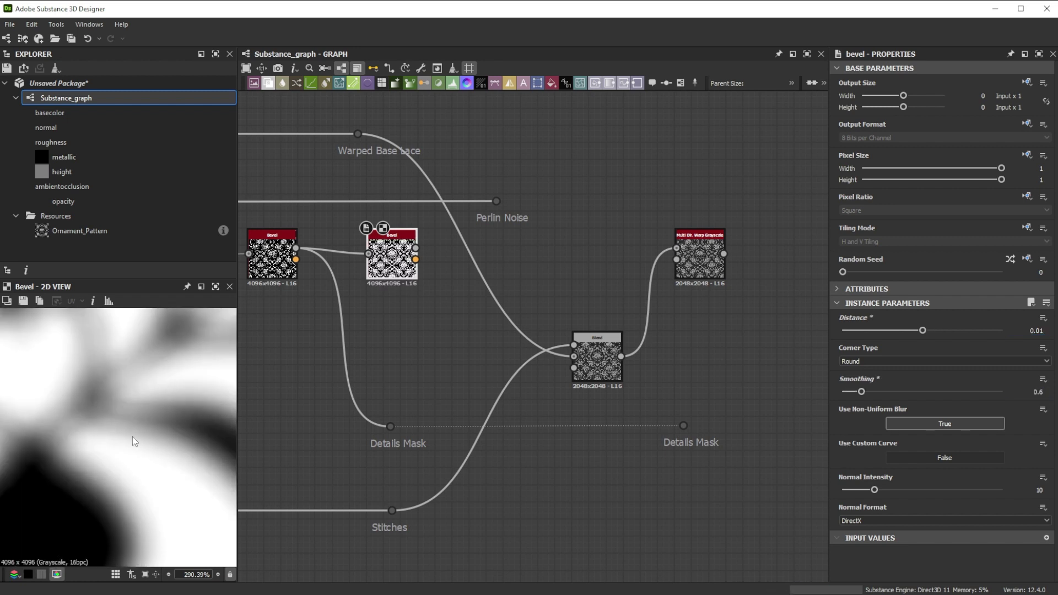
# - Blend the new Bevel's height with Perlin Noise as foreground in Multiply mode
pyautogui.scroll(-5, 132, 440)
pyautogui.moveTo(416, 249); pyautogui.dragTo(574, 249)
pyautogui.click(583, 258)
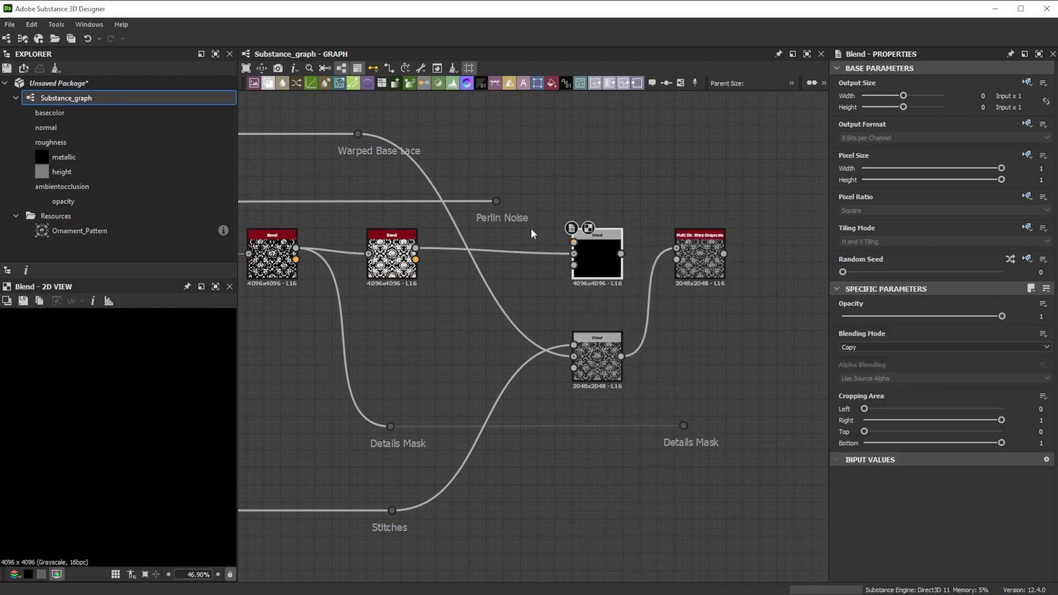
pyautogui.moveTo(497, 201); pyautogui.dragTo(574, 242)
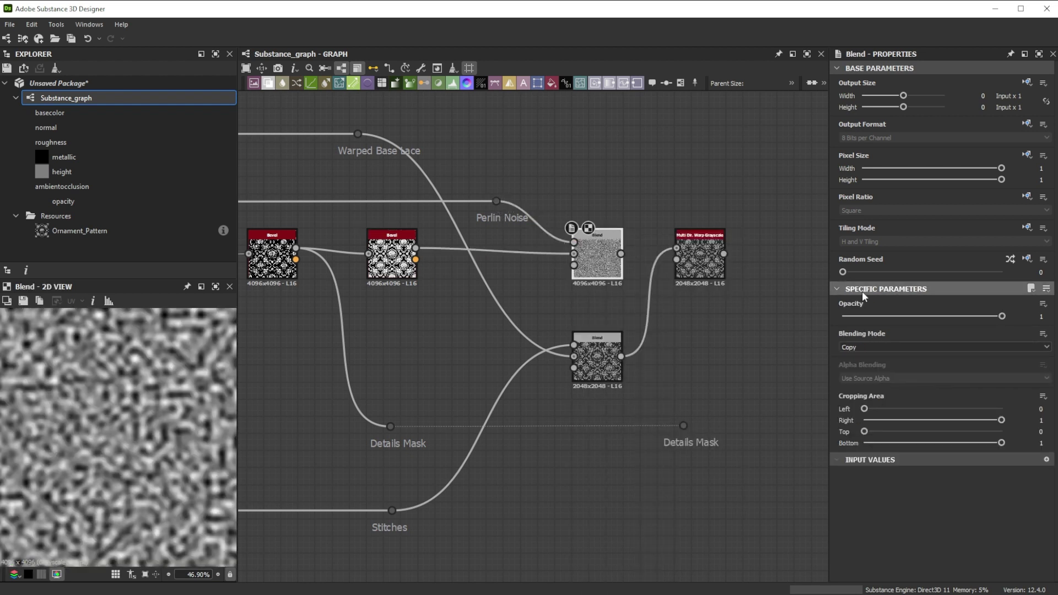
pyautogui.click(892, 346)
pyautogui.click(863, 380)
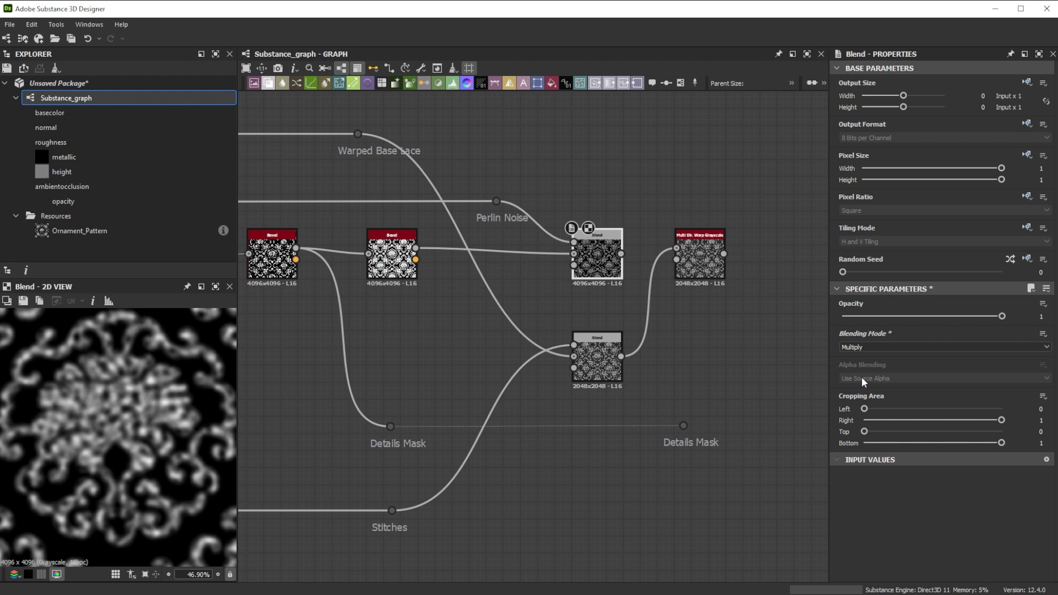
# - Connect the Multiply Blend to the Multi Directional Warp's intensity input and set the warp intensity to 1.65
pyautogui.moveTo(621, 253); pyautogui.dragTo(701, 268)
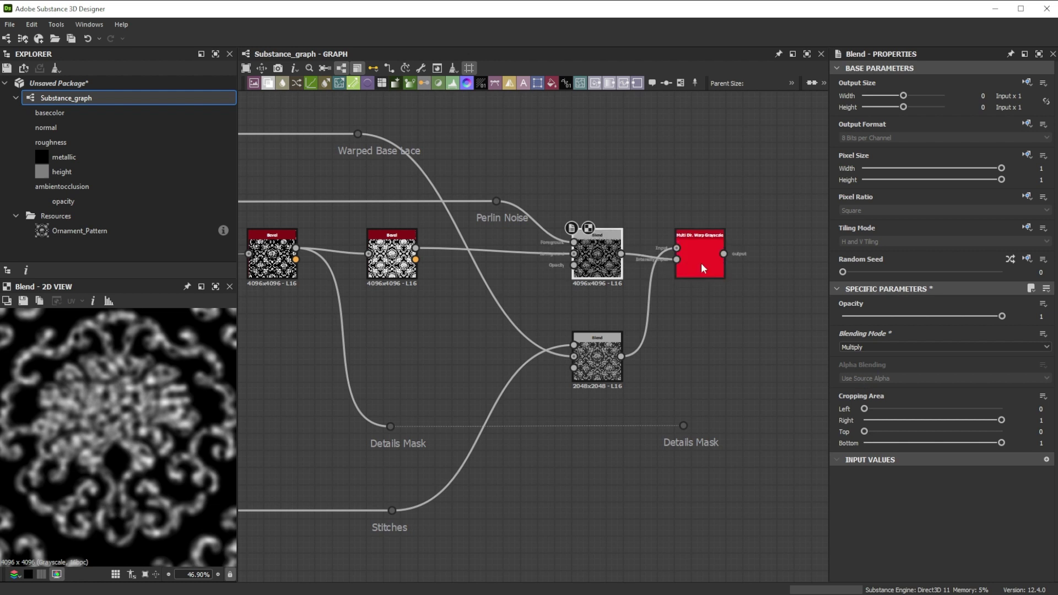
pyautogui.doubleClick(702, 263)
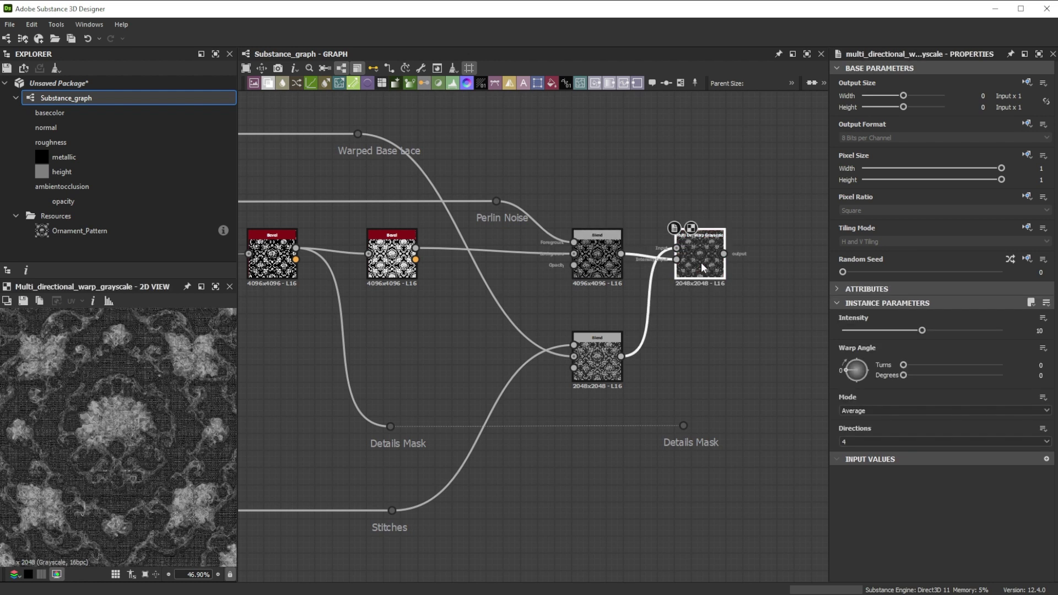
pyautogui.doubleClick(1040, 331)
pyautogui.write('1')
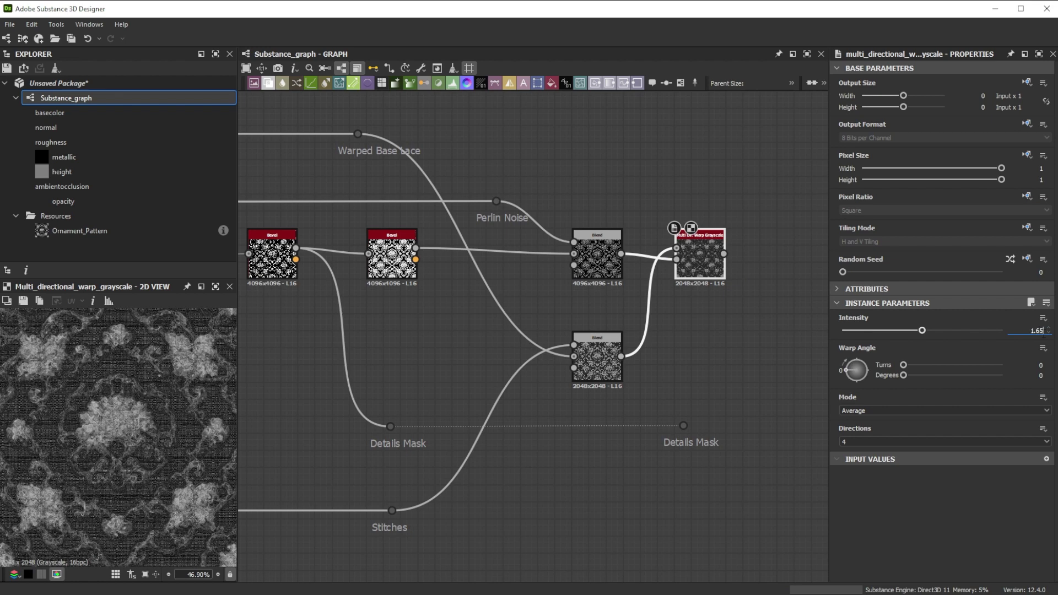
pyautogui.write('.65')
# - Set the Multi Directional Warp's angle to 125 degrees and its mode to Max
pyautogui.doubleClick(1040, 376)
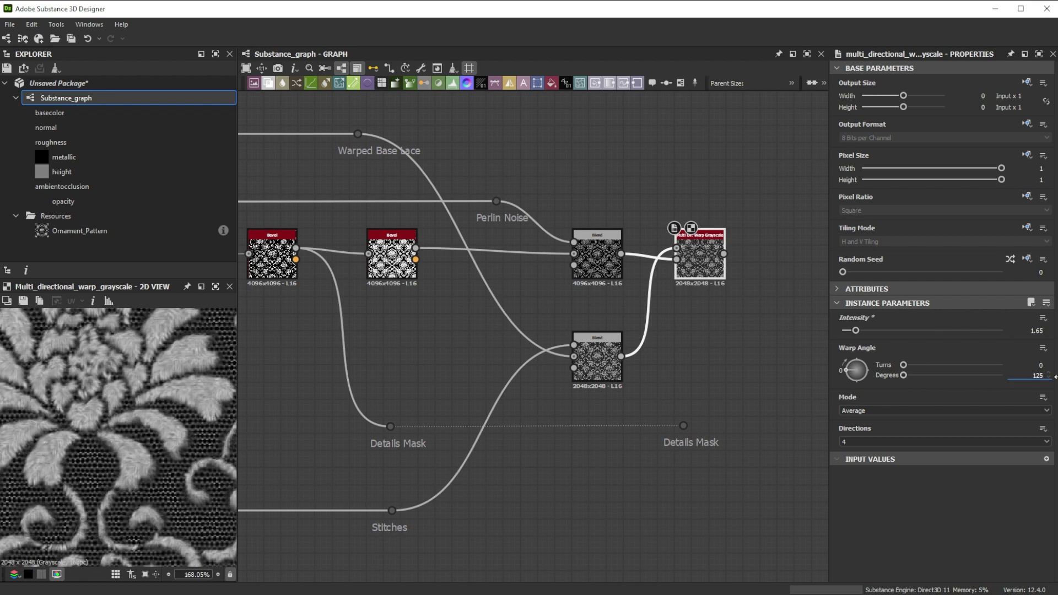
pyautogui.write('125')
pyautogui.press('Return')
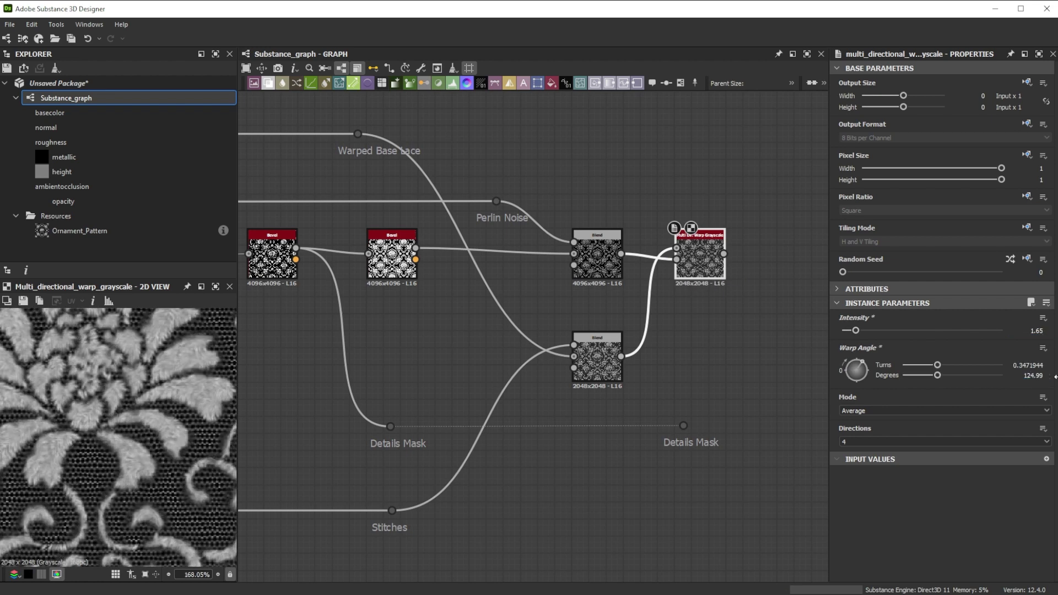
pyautogui.click(923, 409)
pyautogui.click(886, 425)
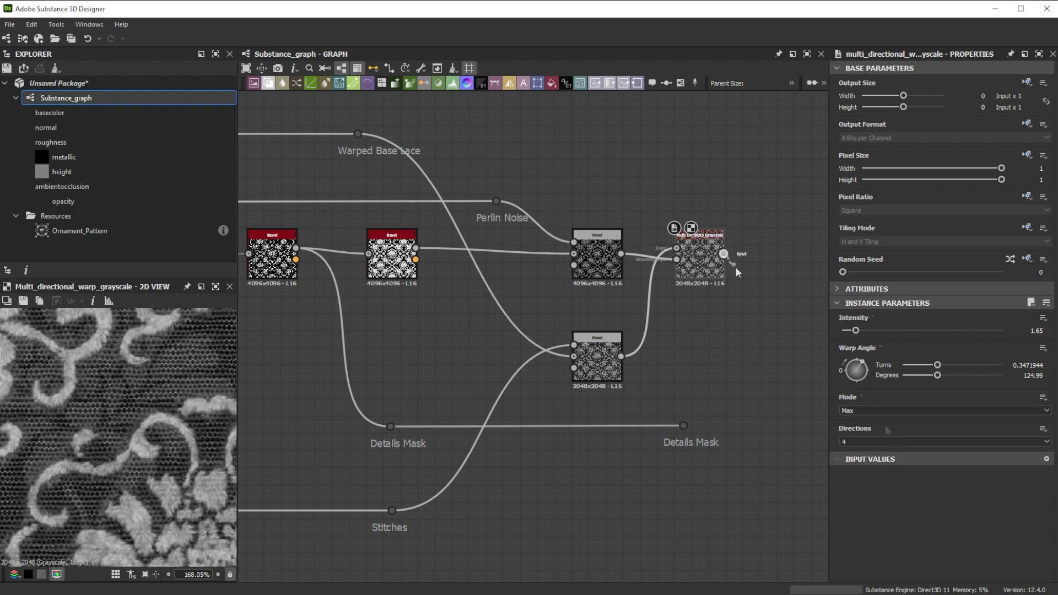
# - Blend the unwarped lace as foreground over the Multi Directional Warp result, with the Details Mask as opacity
pyautogui.moveTo(724, 254); pyautogui.dragTo(761, 354)
pyautogui.click(790, 271)
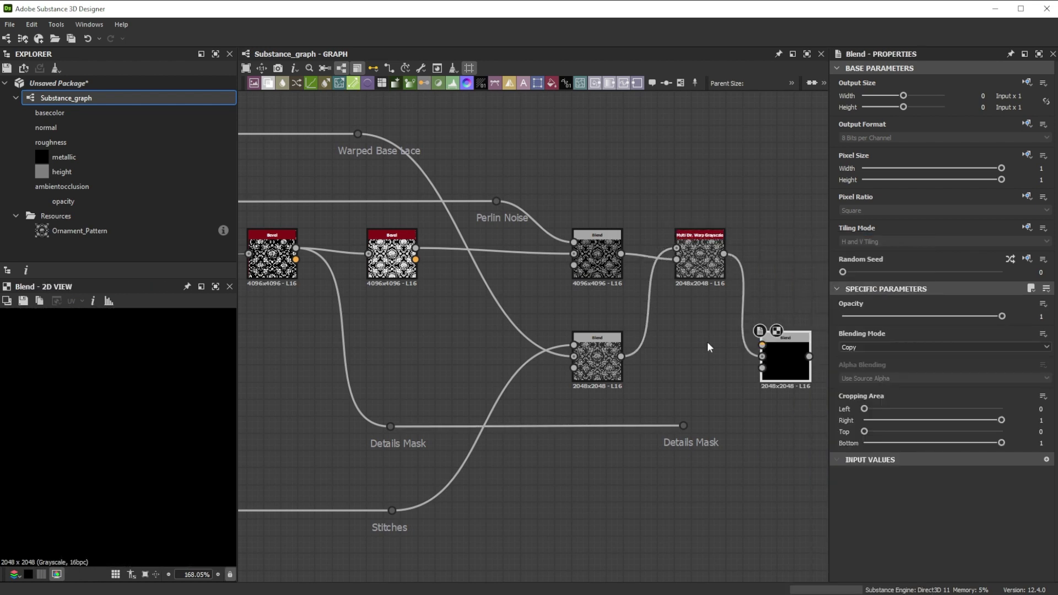
pyautogui.moveTo(621, 356); pyautogui.dragTo(762, 346)
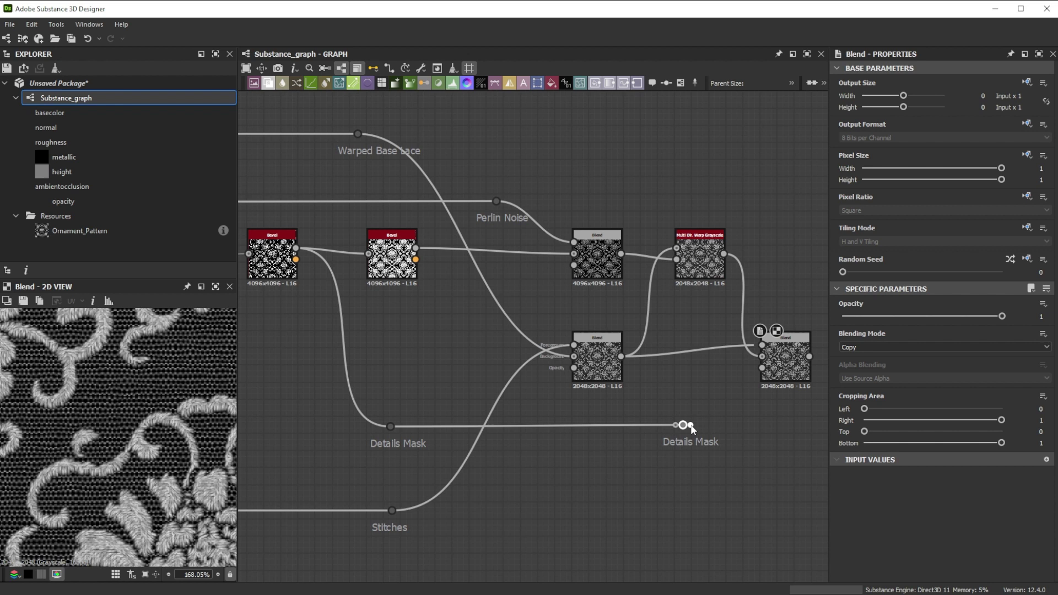
pyautogui.moveTo(740, 393); pyautogui.dragTo(763, 368)
pyautogui.click(781, 365)
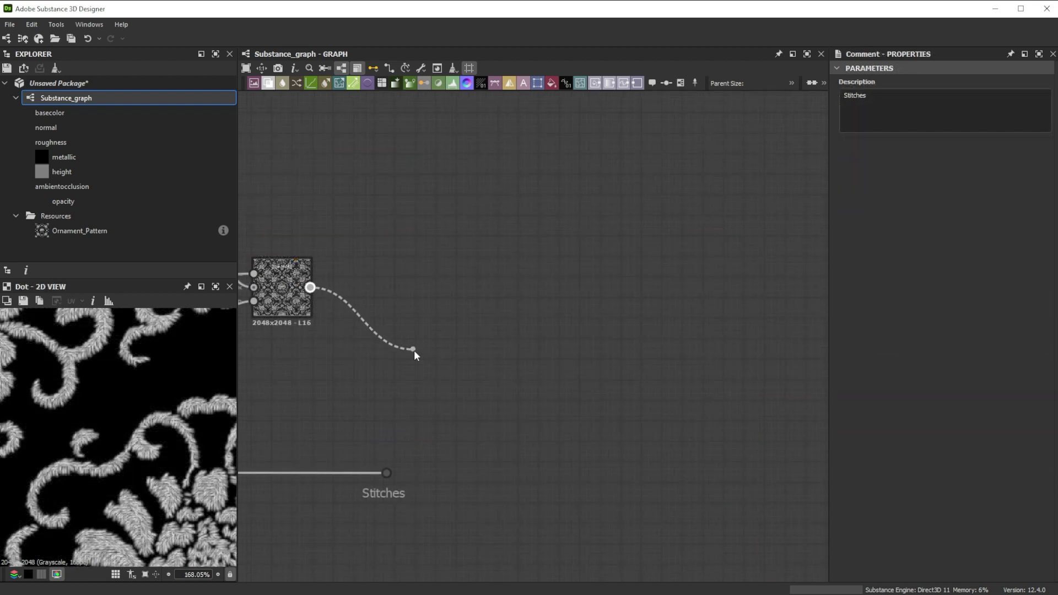
# - Add a Levels node after the masked Blend, with Level In Low 0.075 and Level In High 0.6
pyautogui.moveTo(414, 350); pyautogui.dragTo(431, 369)
pyautogui.write('lev')
pyautogui.click(462, 256)
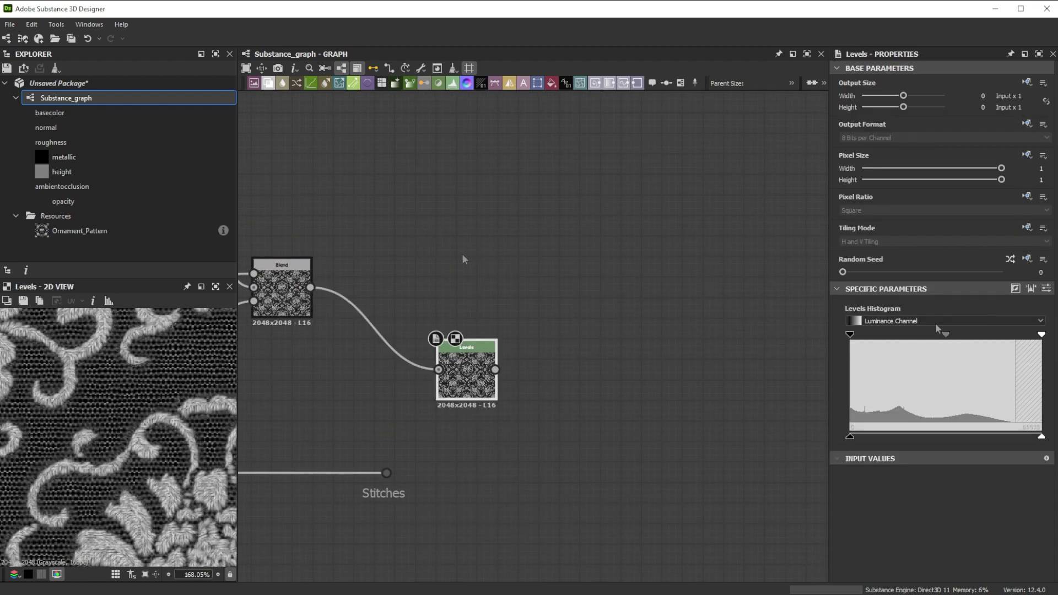
pyautogui.click(1047, 289)
pyautogui.click(1035, 323)
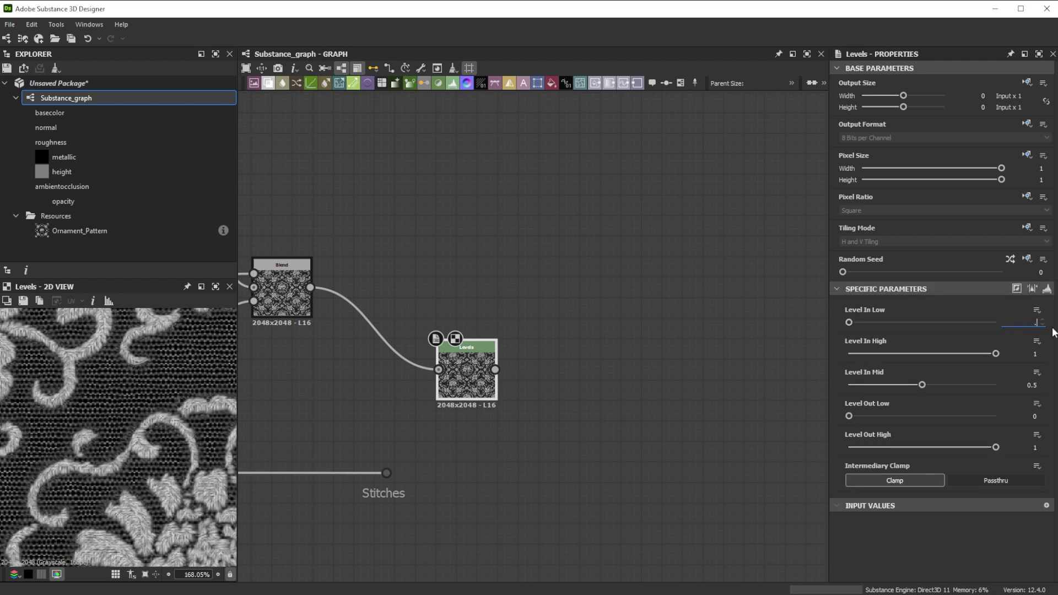
pyautogui.press('Return')
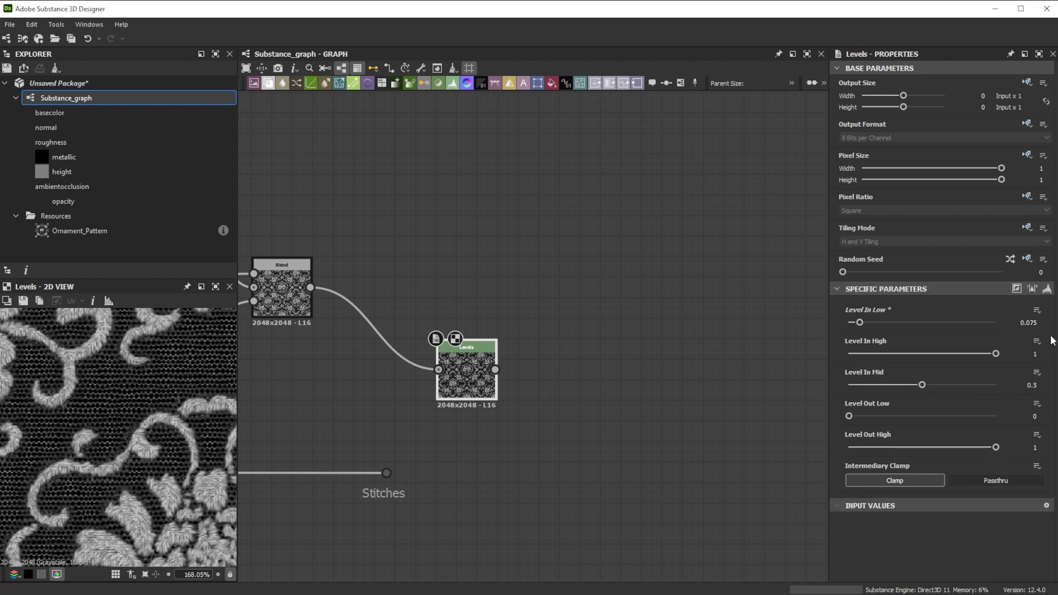
pyautogui.click(1024, 354)
pyautogui.write('.6')
pyautogui.press('Return')
# - Add a Blend node fed by the Levels output and set its blending mode to Multiply
pyautogui.moveTo(495, 370); pyautogui.dragTo(663, 371)
pyautogui.write('bl')
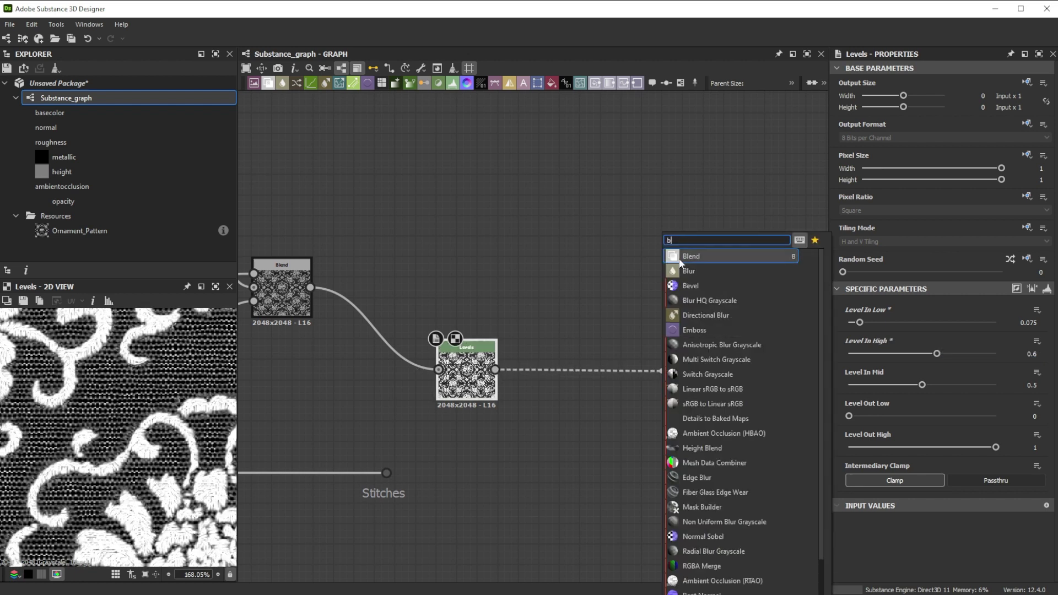
pyautogui.press('Return')
pyautogui.click(941, 347)
pyautogui.click(876, 374)
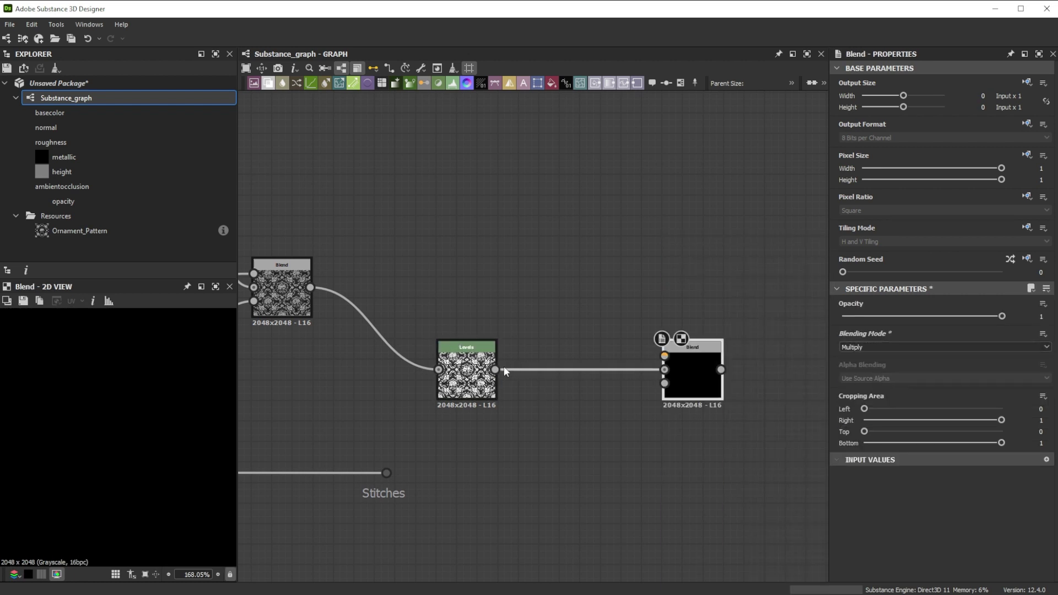
# - Run the Levels output through a Sharpen node with intensity 10 and connect it as the Multiply Blend's foreground
pyautogui.moveTo(495, 370); pyautogui.dragTo(562, 288)
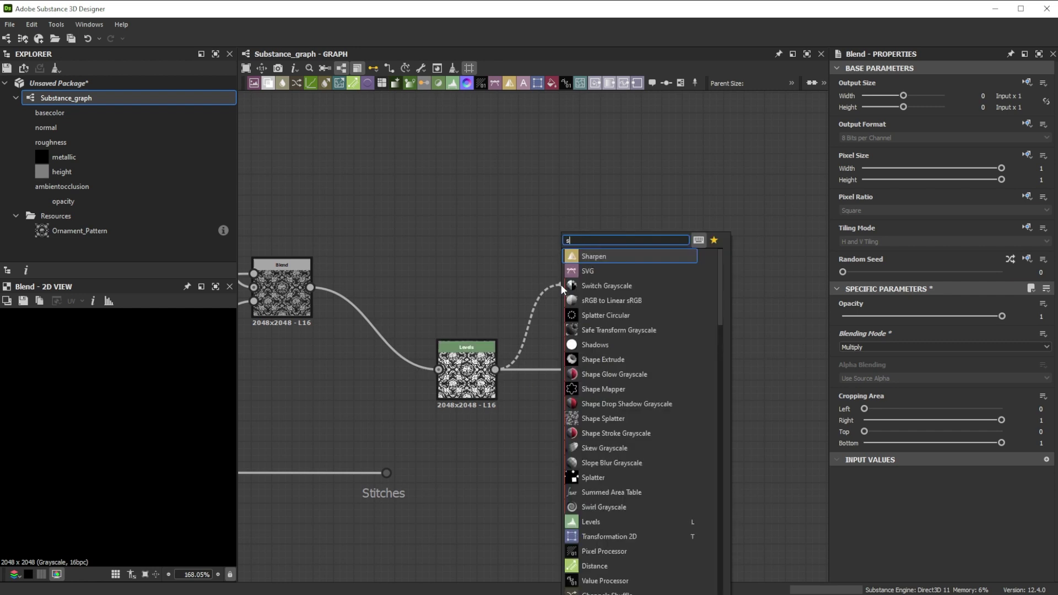
pyautogui.write('sha')
pyautogui.press('Return')
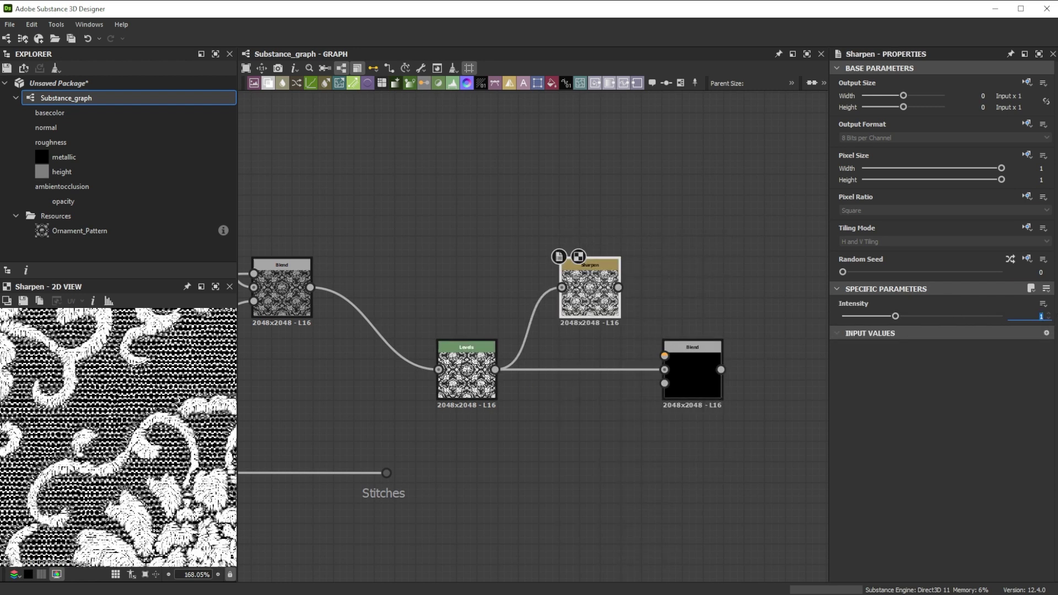
pyautogui.write('10')
pyautogui.press('Return')
pyautogui.moveTo(618, 287); pyautogui.dragTo(679, 343)
pyautogui.doubleClick(679, 342)
# - Mask the Multiply Blend's opacity with a Histogram Scan of the Stitches, using position 0.5 and contrast 0.9
pyautogui.moveTo(387, 473); pyautogui.dragTo(560, 472)
pyautogui.write('hist')
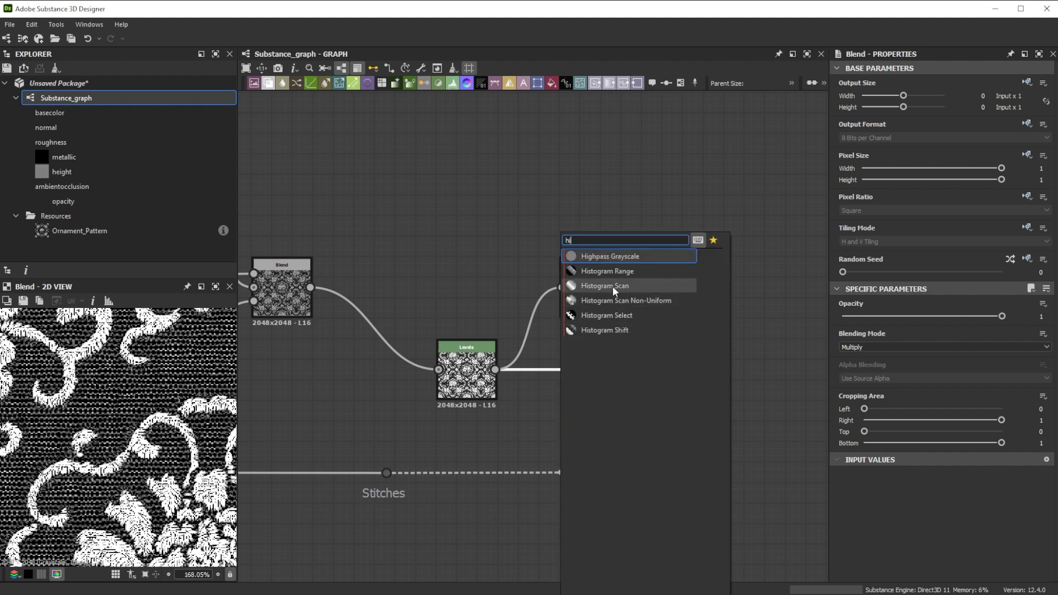
pyautogui.click(613, 286)
pyautogui.click(1042, 331)
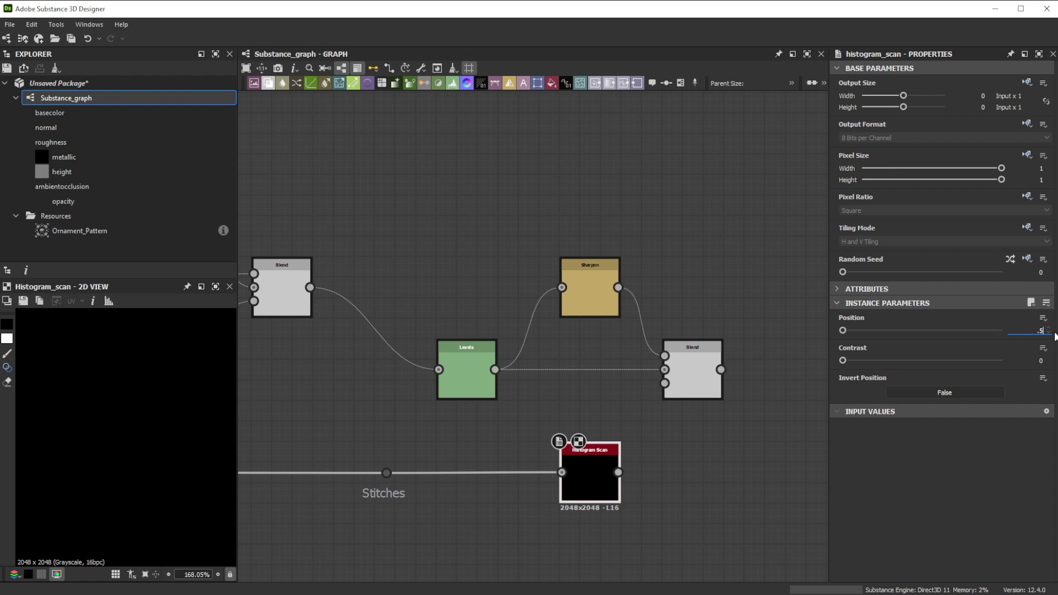
pyautogui.write('.5')
pyautogui.press('Return')
pyautogui.click(1041, 361)
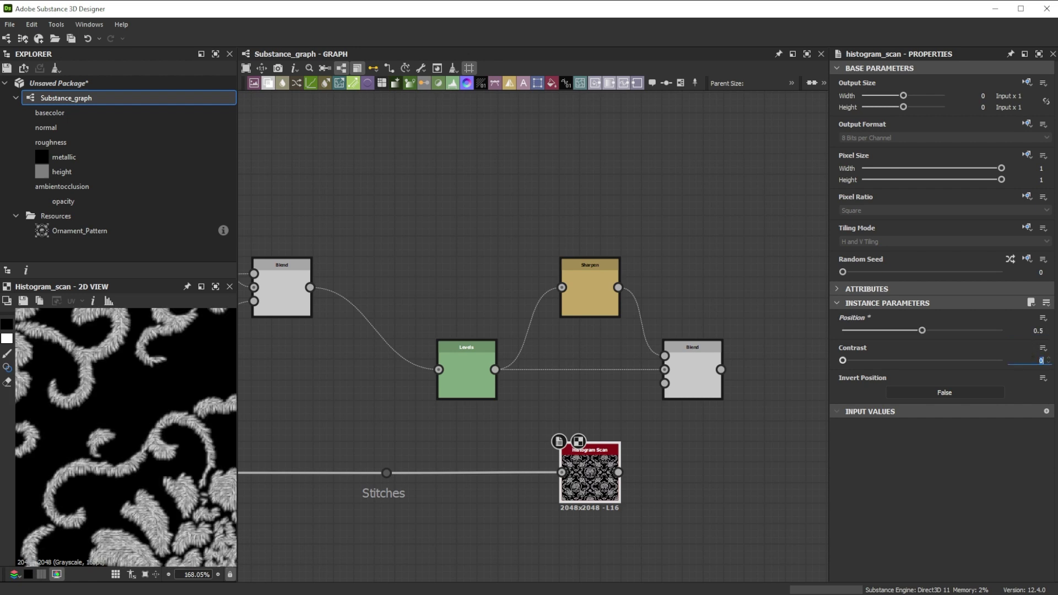
pyautogui.write('.9')
pyautogui.press('Return')
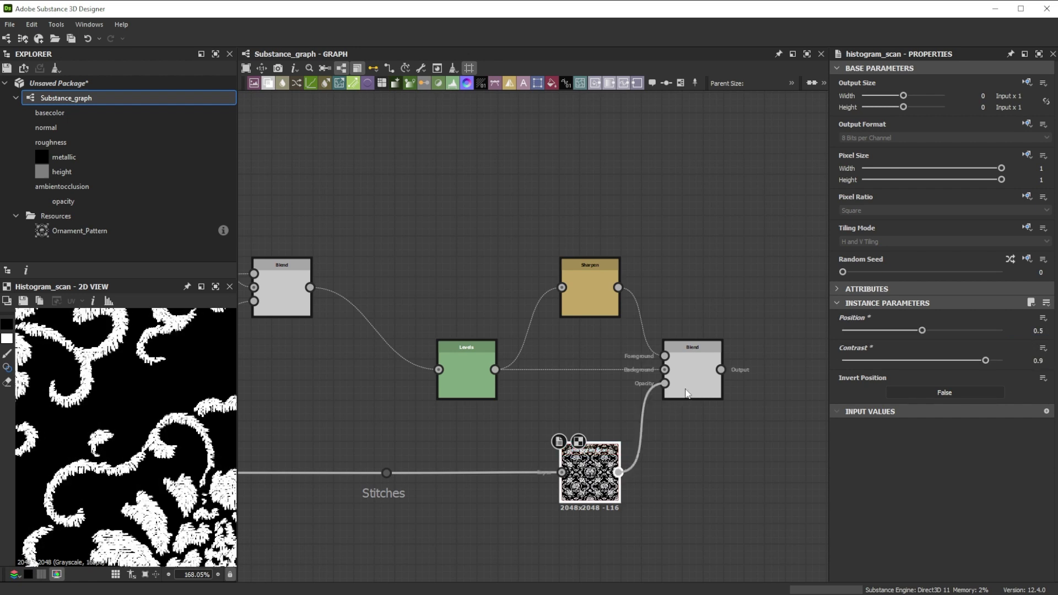
pyautogui.click(688, 385)
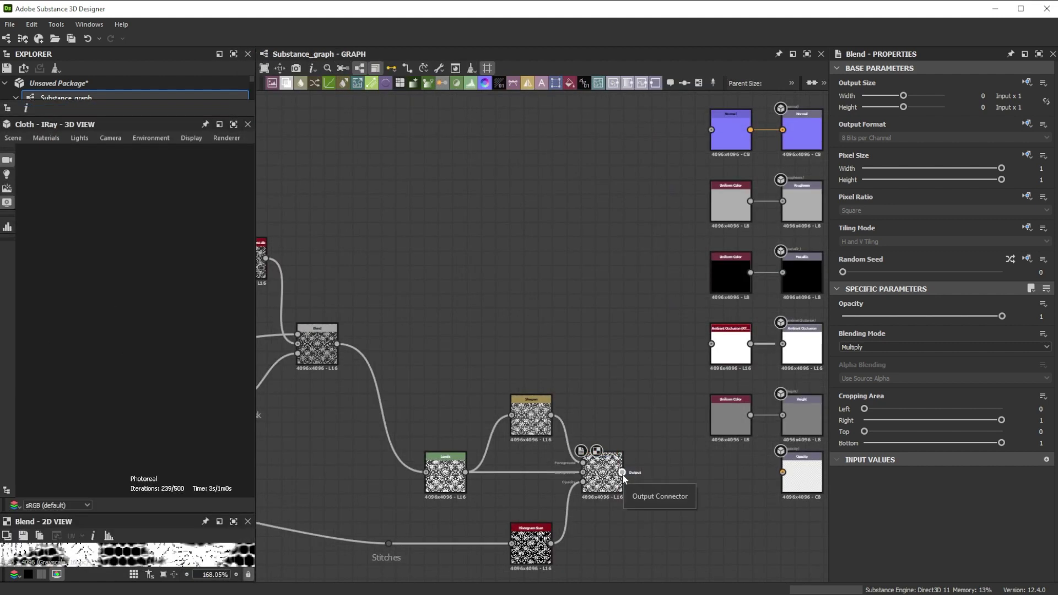
# - Connect the final Multiply Blend to the Opacity output and the masked lace Blend to the Ambient Occlusion and Normal nodes
pyautogui.moveTo(623, 474); pyautogui.dragTo(783, 472)
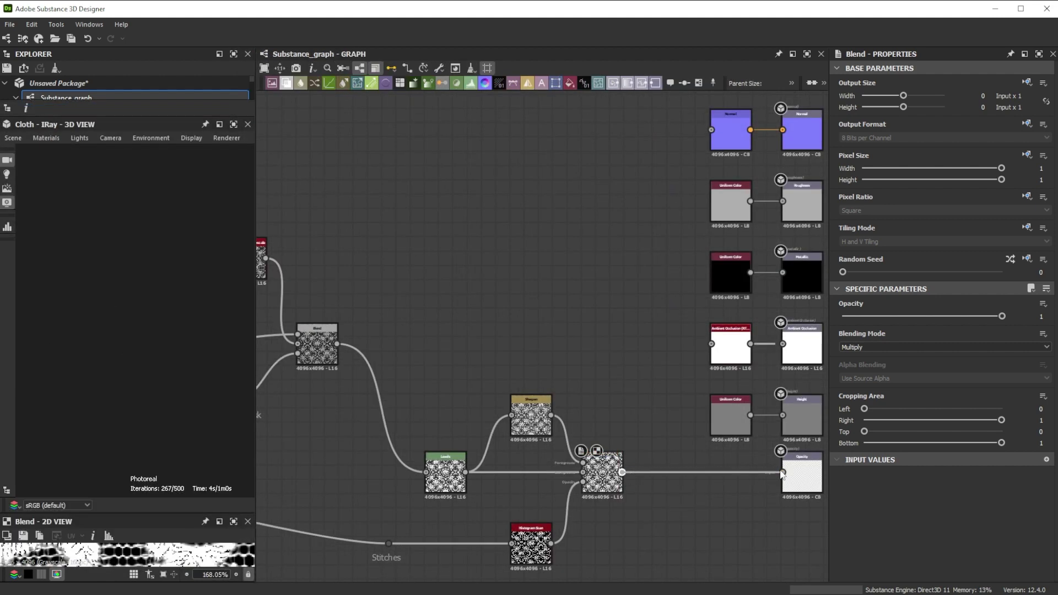
pyautogui.moveTo(337, 344); pyautogui.dragTo(712, 344)
pyautogui.moveTo(337, 344); pyautogui.dragTo(712, 130)
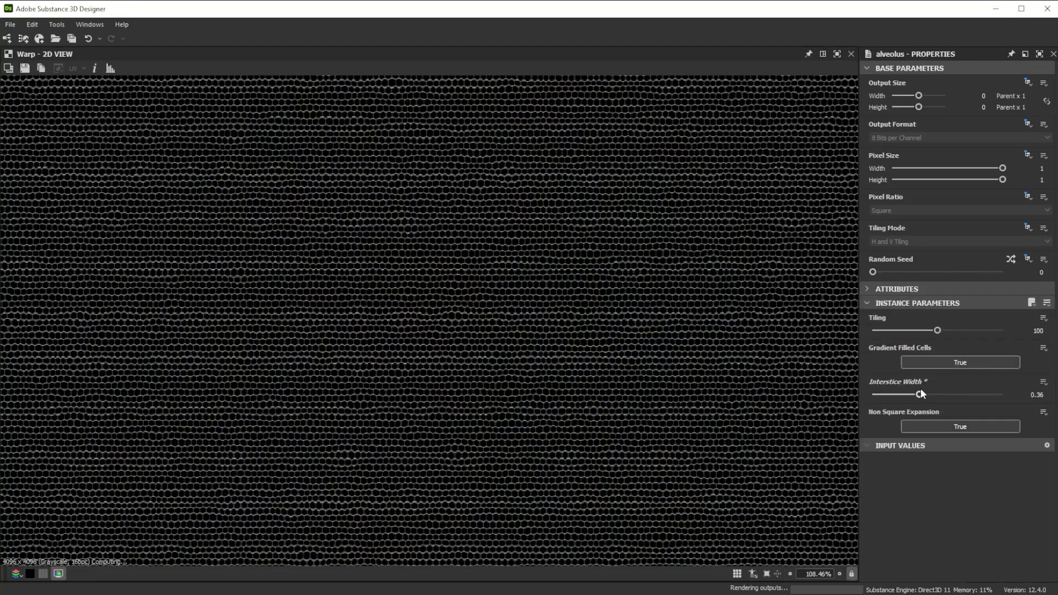
# - Increase the Alveolus node's interstice width and raise the graph's random seed to 4
pyautogui.moveTo(921, 389); pyautogui.dragTo(981, 389)
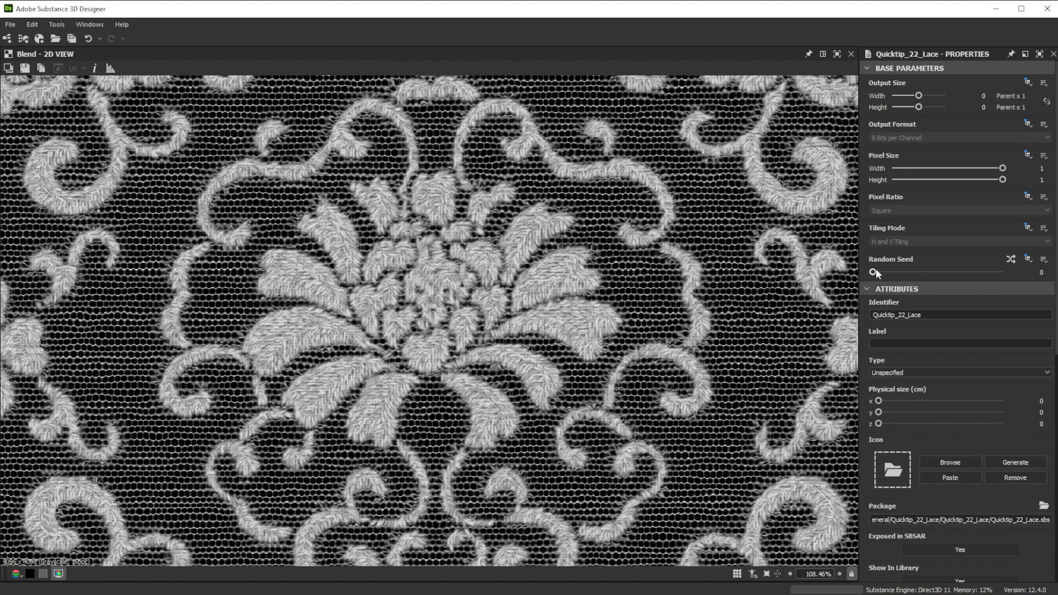
pyautogui.moveTo(873, 273); pyautogui.dragTo(910, 271)
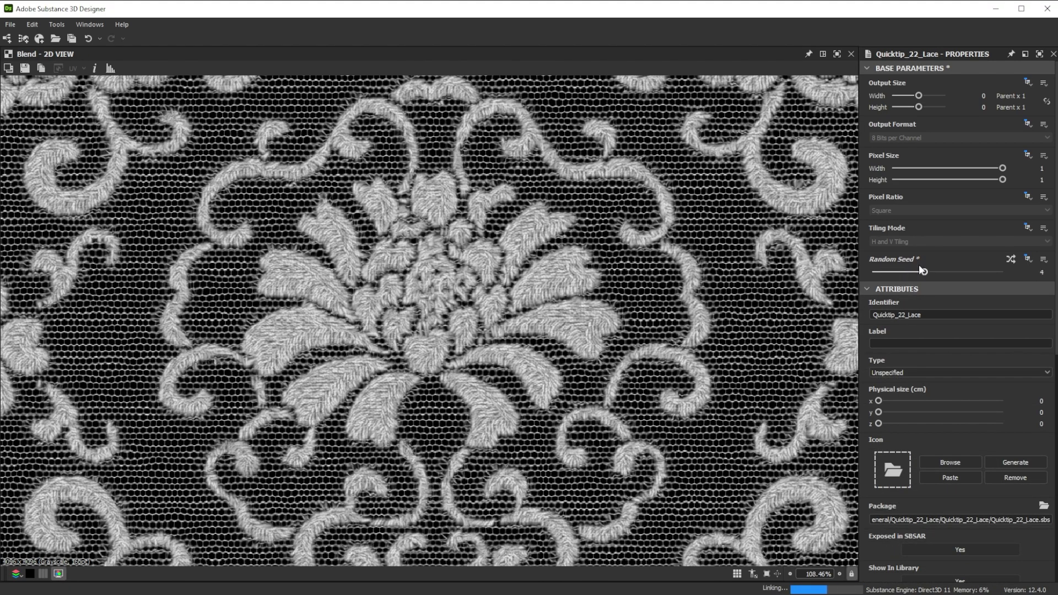